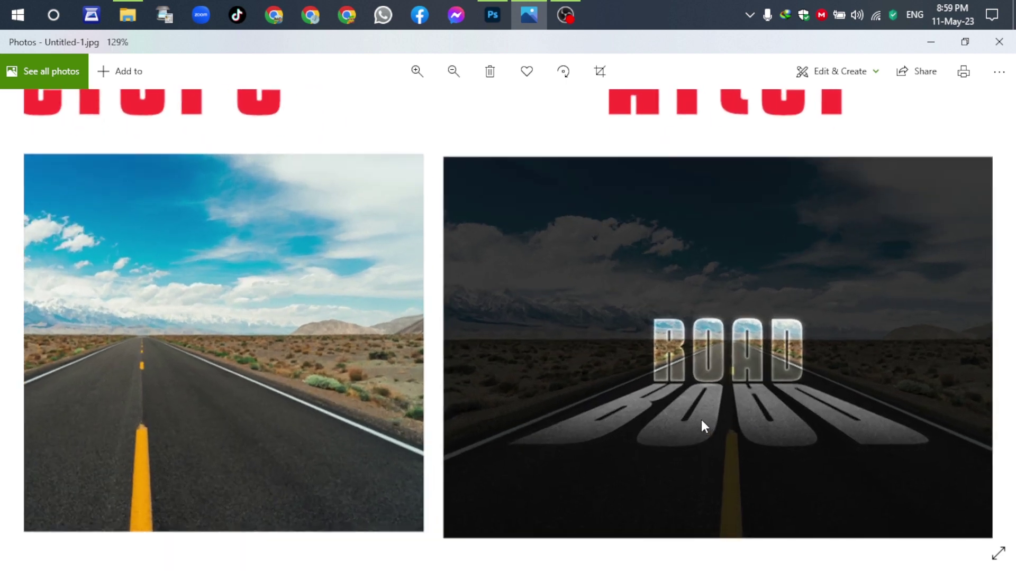
Review the before-and-after road picture, close it, and switch to Photoshop
scroll(729, 380, "down", 3)
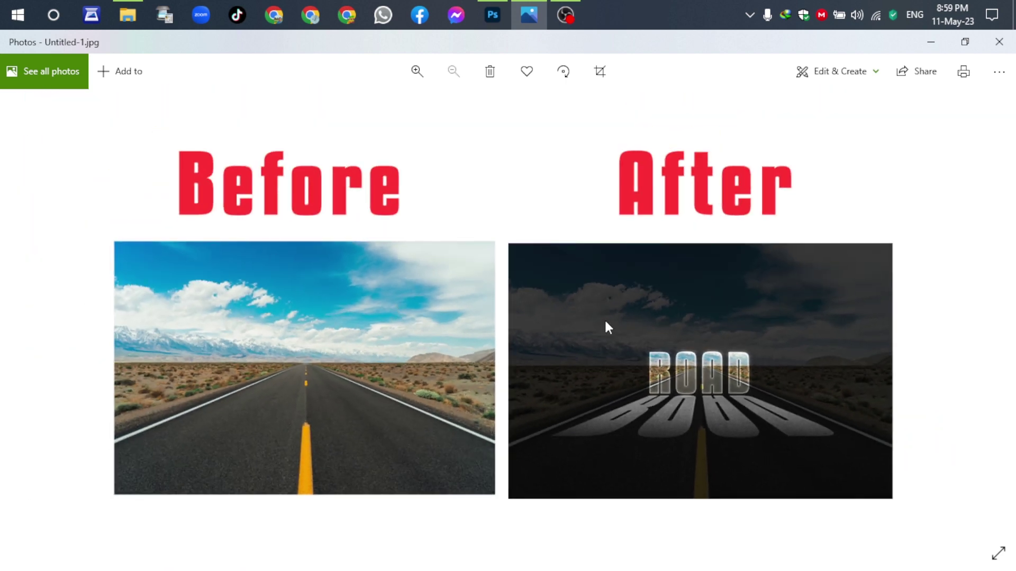
left_click(999, 42)
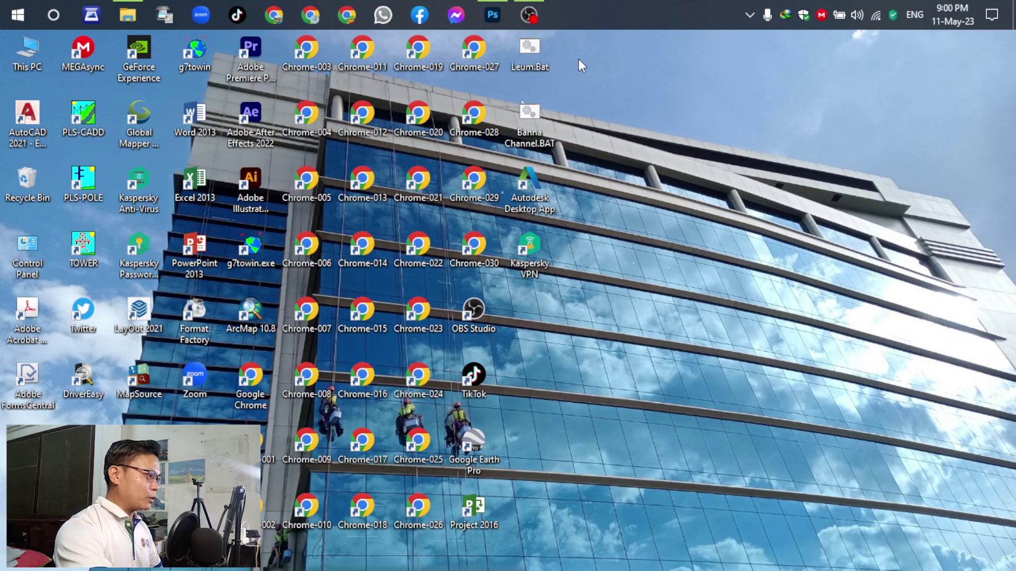
left_click(492, 15)
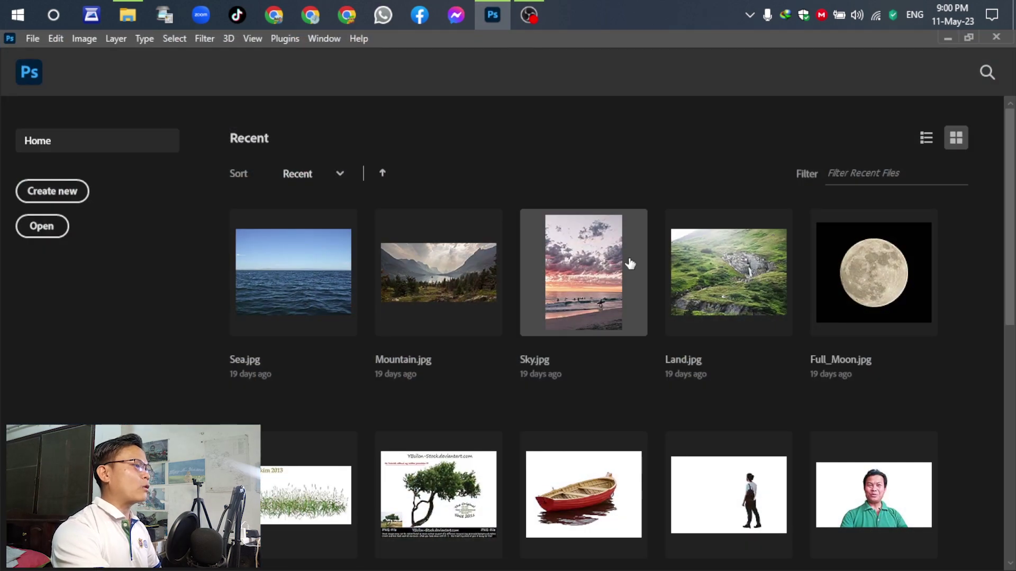
Open the Unsplash photo of the desert road from Local Disk (H:)
left_click(55, 230)
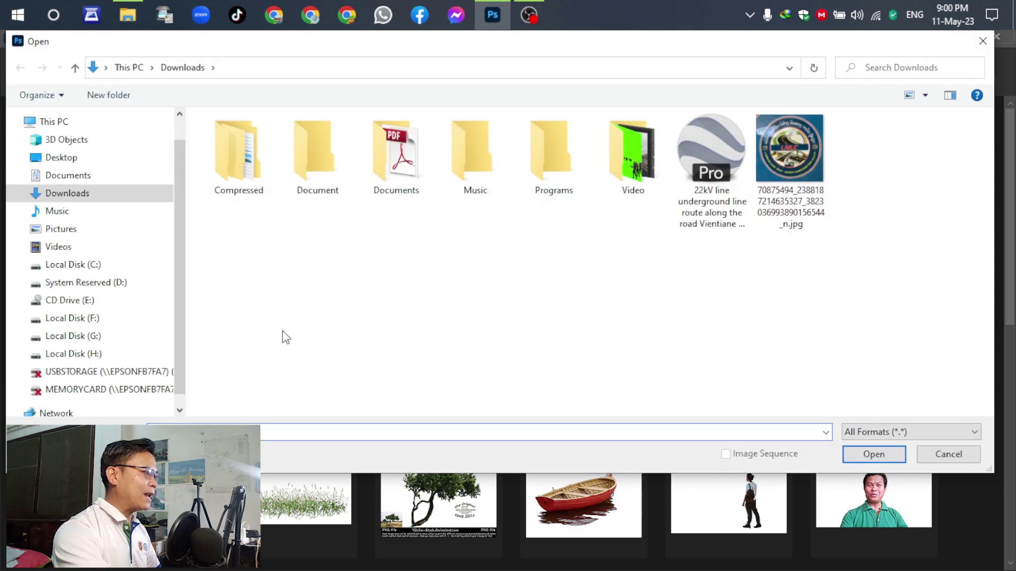
left_click(84, 355)
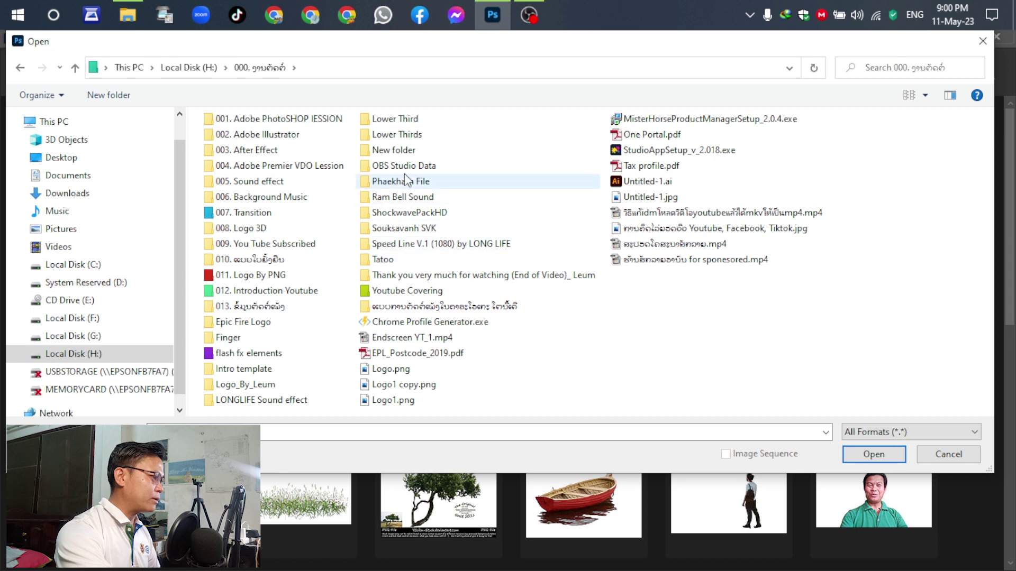
double_click(404, 169)
left_click(317, 166)
left_click(399, 154)
left_click(892, 460)
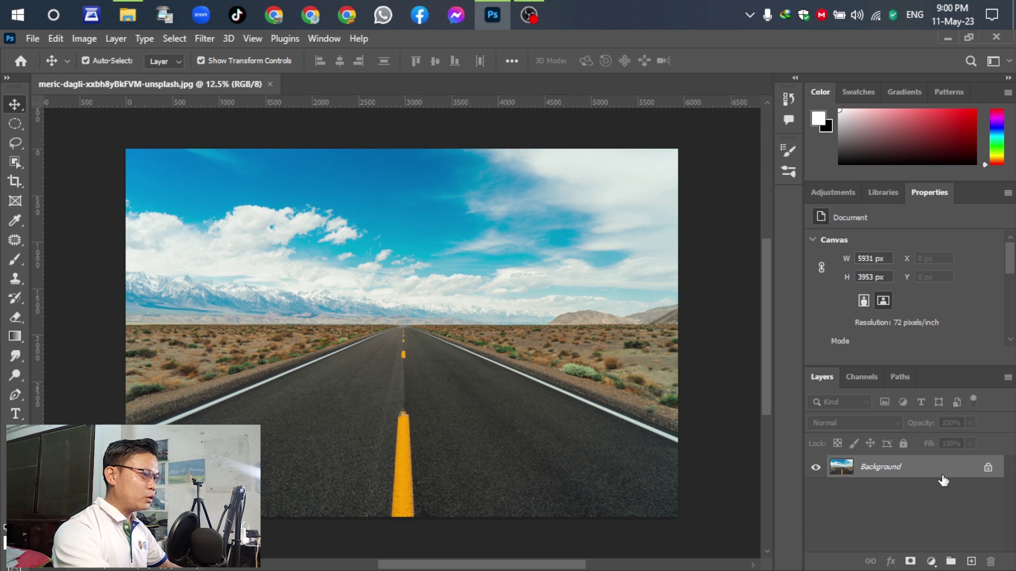
Duplicate the Background layer as a backup copy and hide the duplicate
key("ctrl+j")
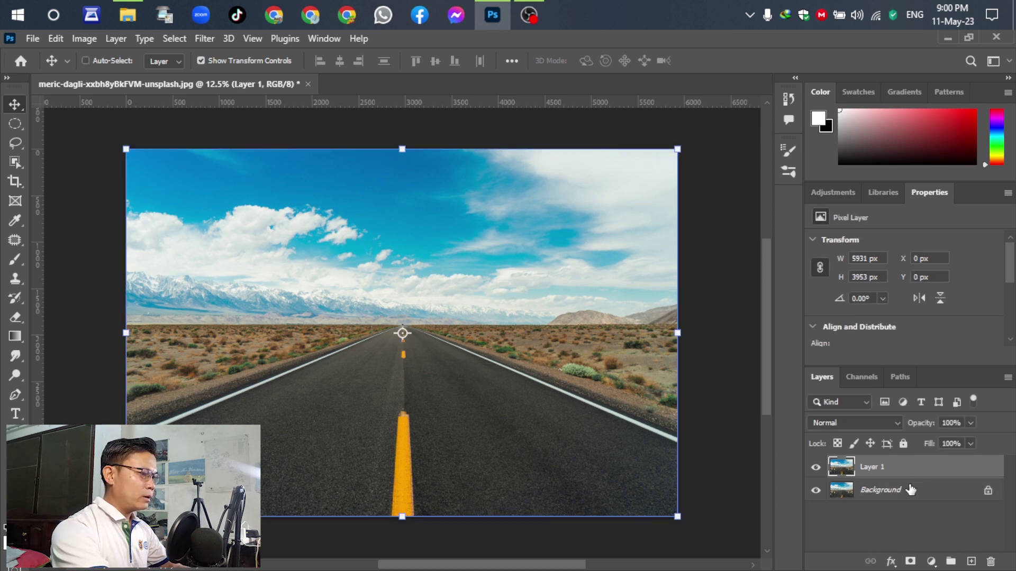
key("ctrl+z")
left_click_drag(963, 466, 969, 563)
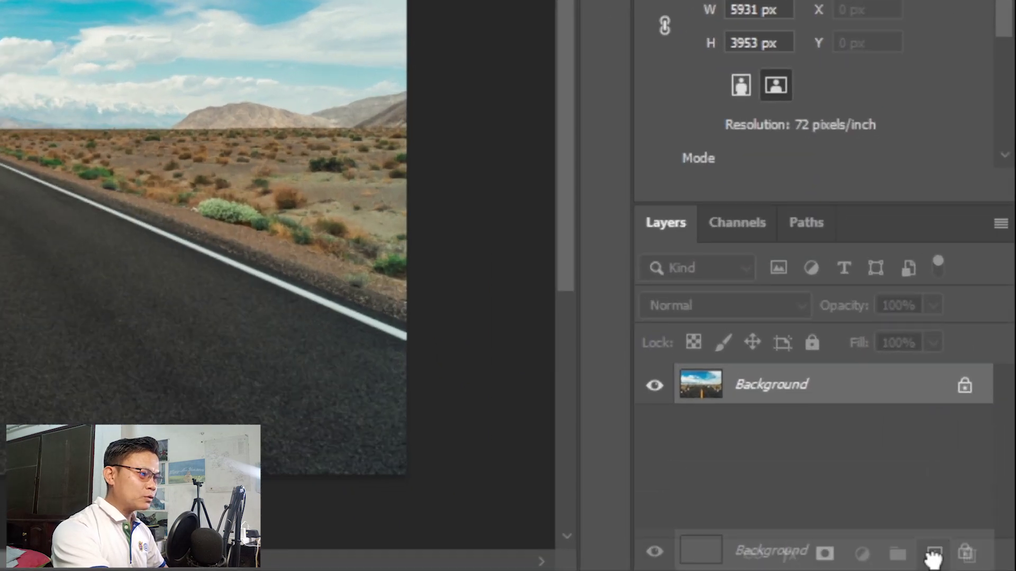
left_click_drag(932, 556, 934, 555)
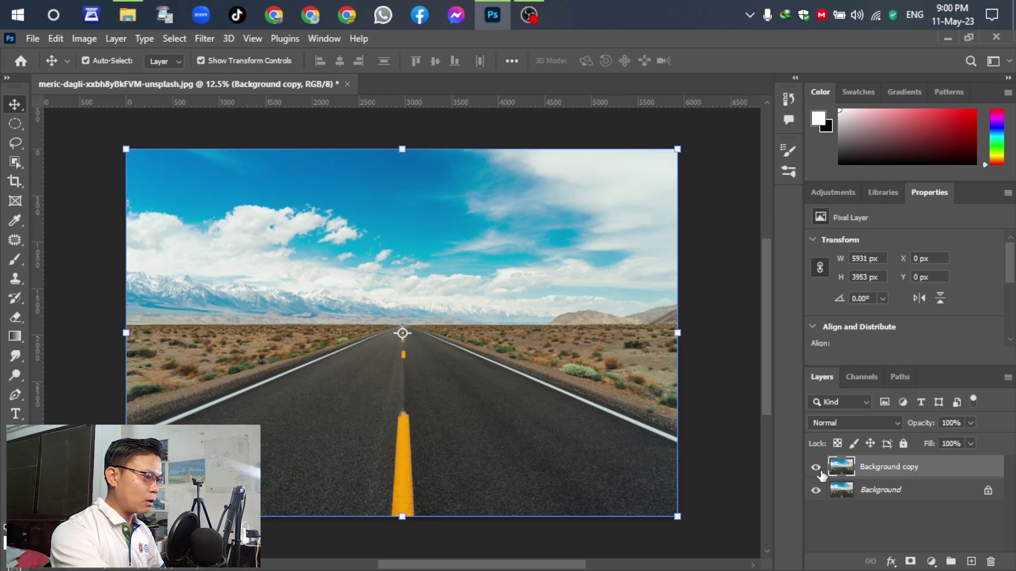
left_click(816, 469)
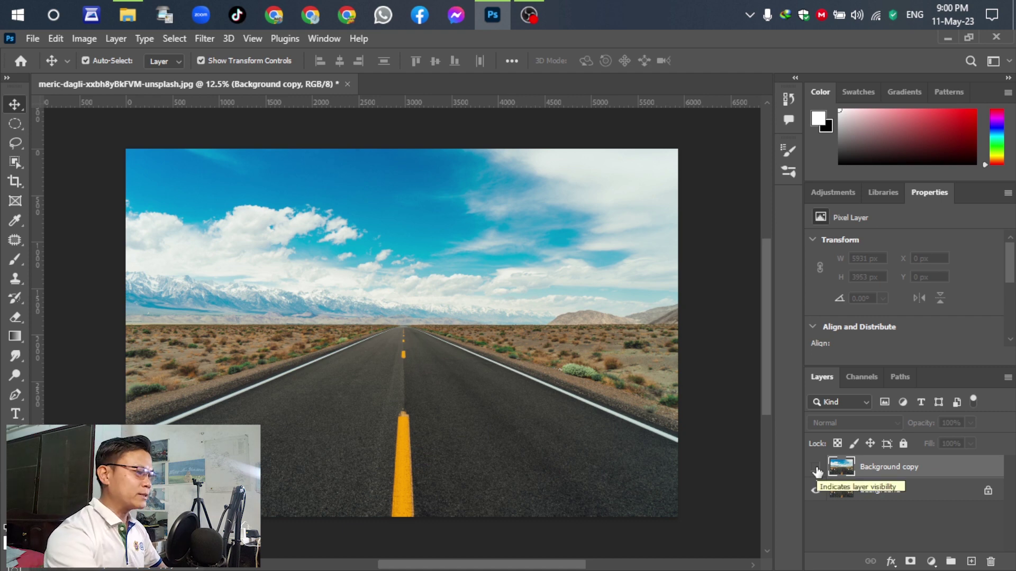
Add the text "ROAD" in Kenyan Coffee Bold near the horizon, beside the far end of the road
left_click(16, 416)
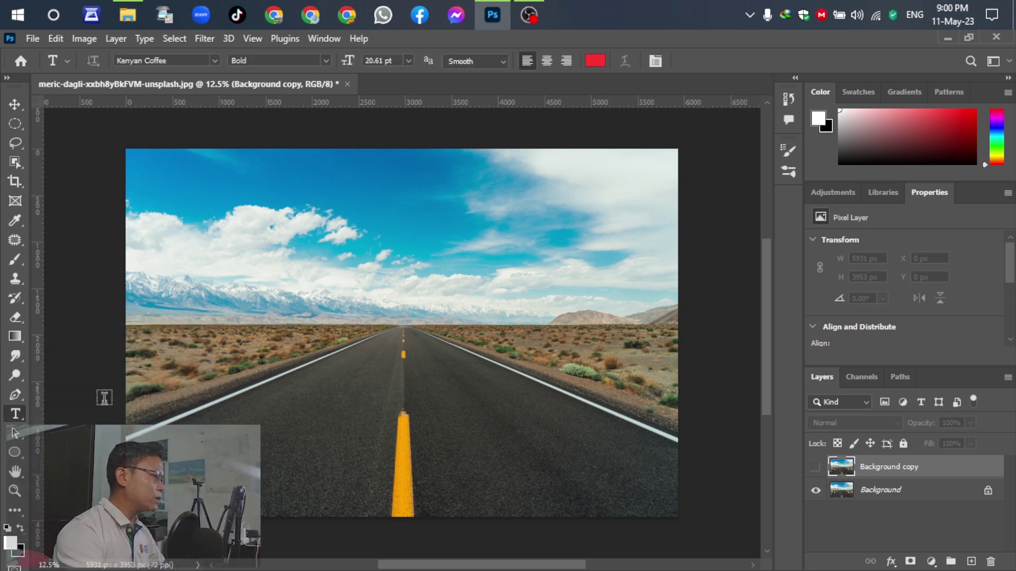
left_click(351, 326)
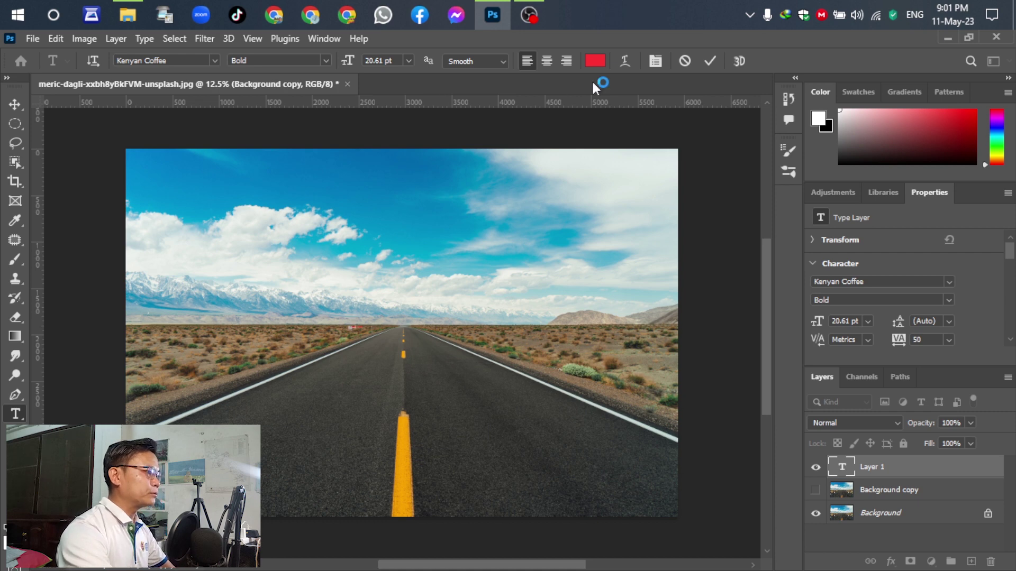
scroll(352, 328, "up", 2)
scroll(352, 333, "up", 2)
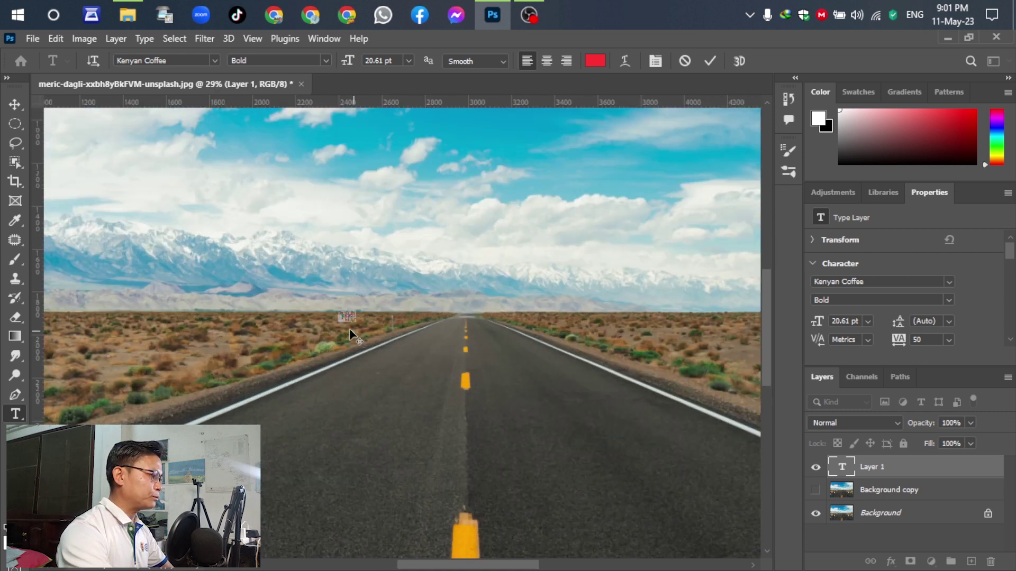
scroll(349, 332, "up", 2)
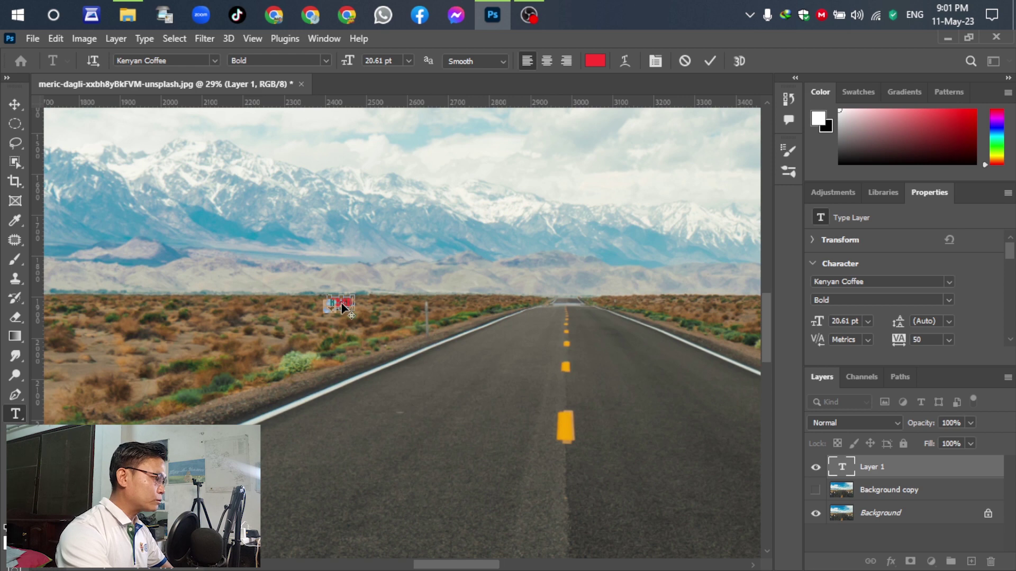
scroll(32, 125, "up", 2)
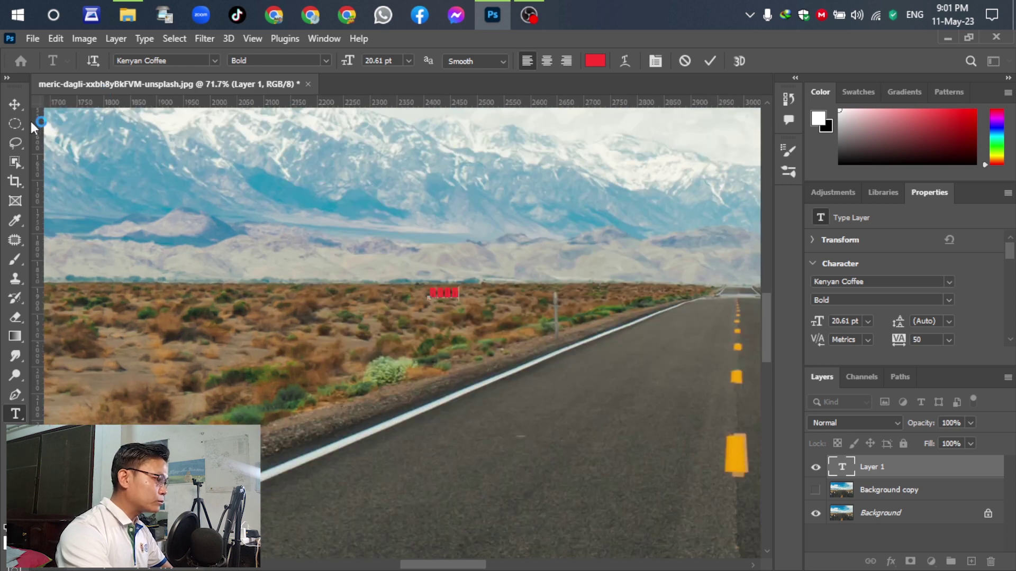
left_click(15, 104)
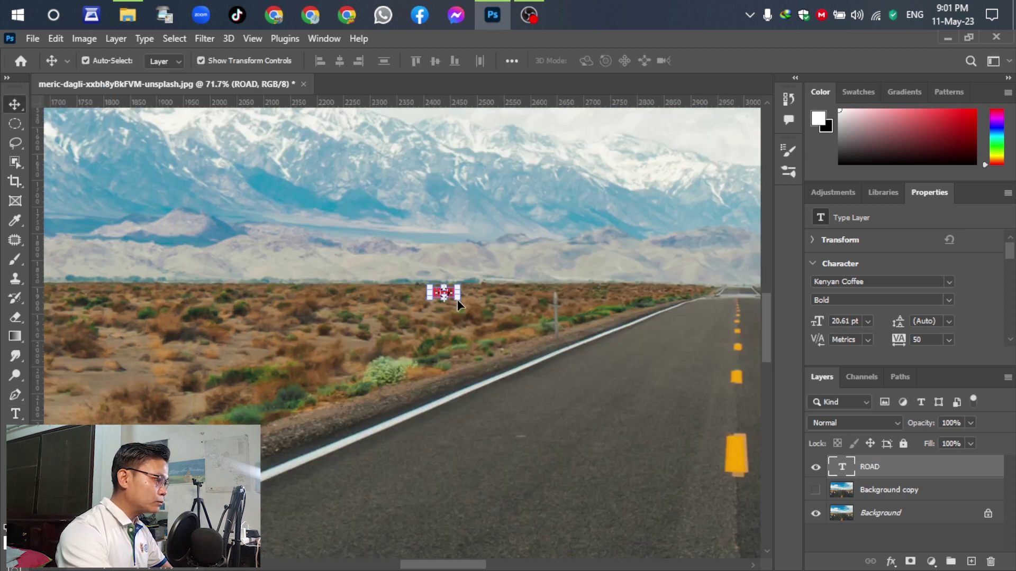
Scale the ROAD text proportionally to about 521.67 pt and position it across the road at the horizon
left_click_drag(458, 301, 774, 530)
left_click_drag(485, 228, 486, 228)
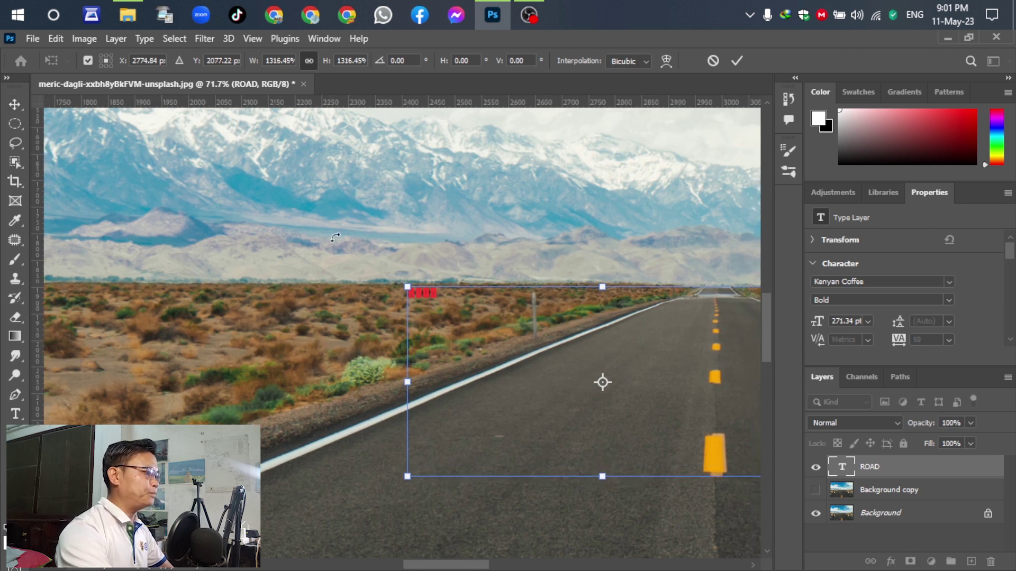
scroll(268, 261, "down", 1)
scroll(268, 259, "down", 7)
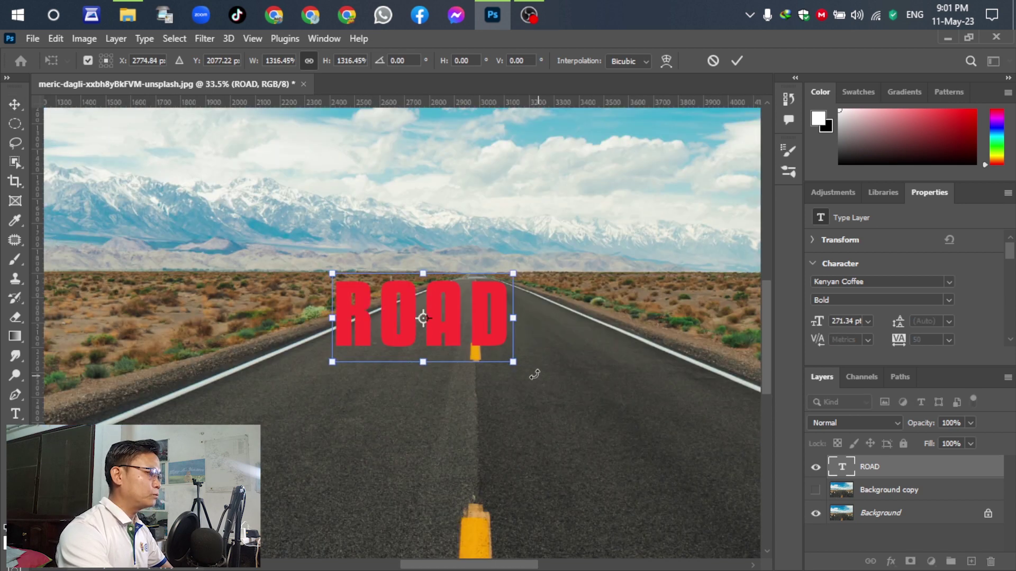
left_click_drag(513, 362, 488, 343)
left_click_drag(442, 234, 441, 235)
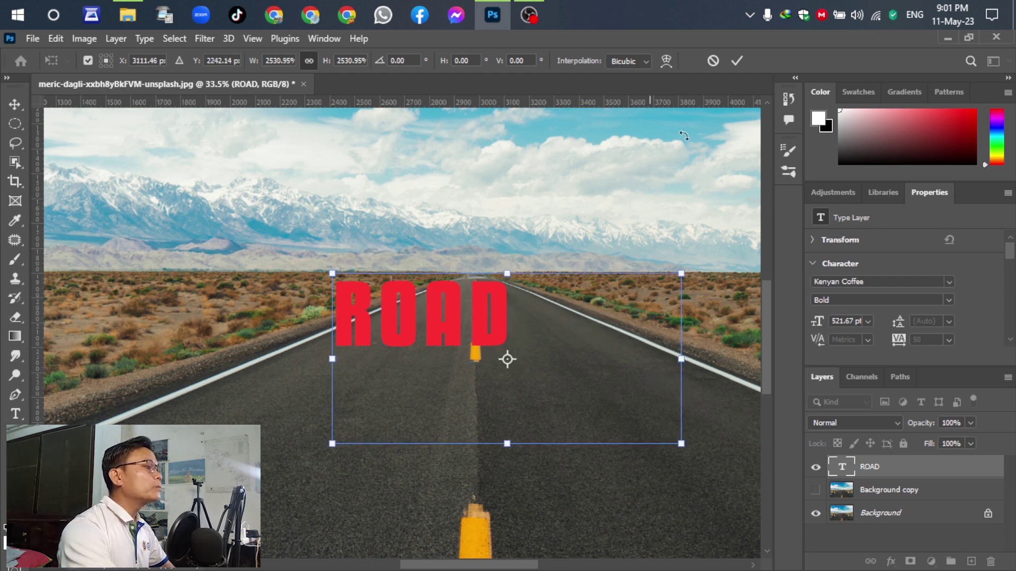
left_click_drag(503, 356, 484, 289)
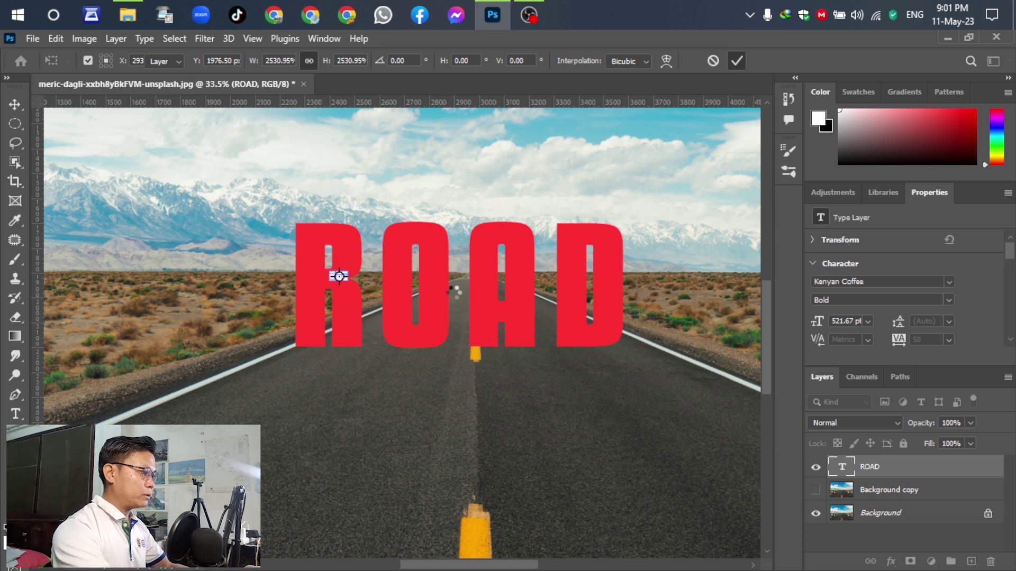
key("Return")
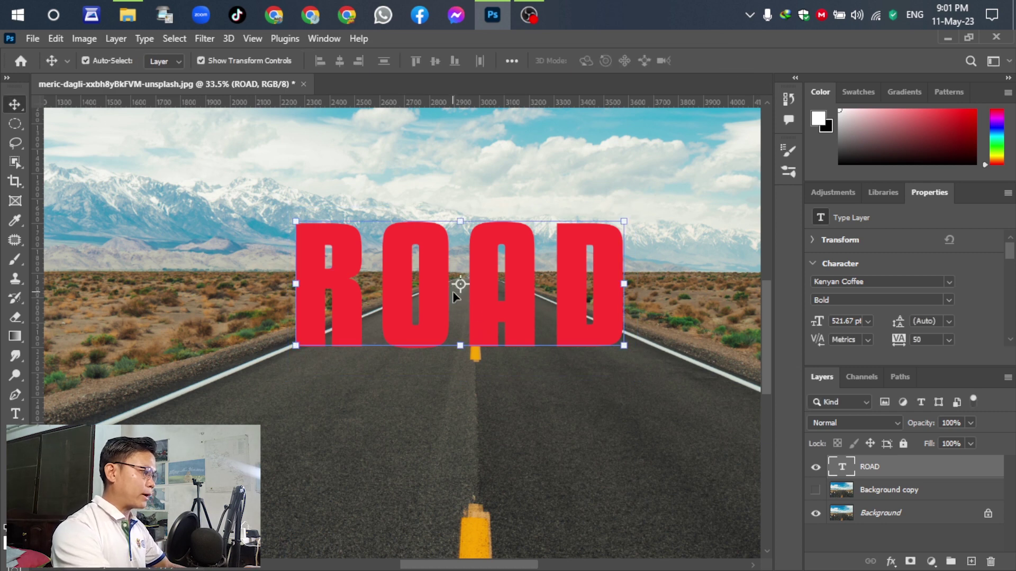
Change the colour of the whole ROAD text to white
double_click(458, 329)
key("ctrl+a")
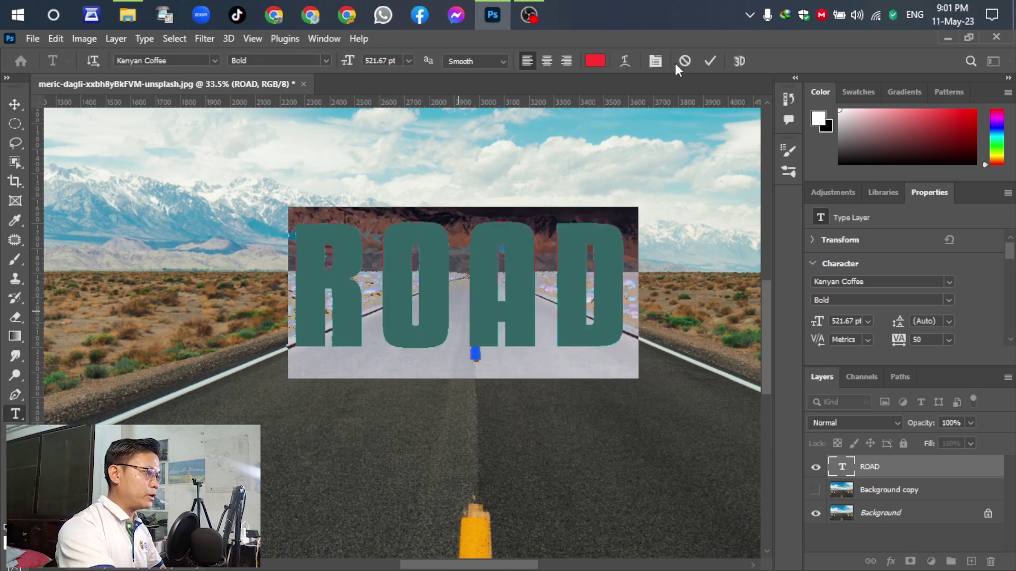
left_click(593, 63)
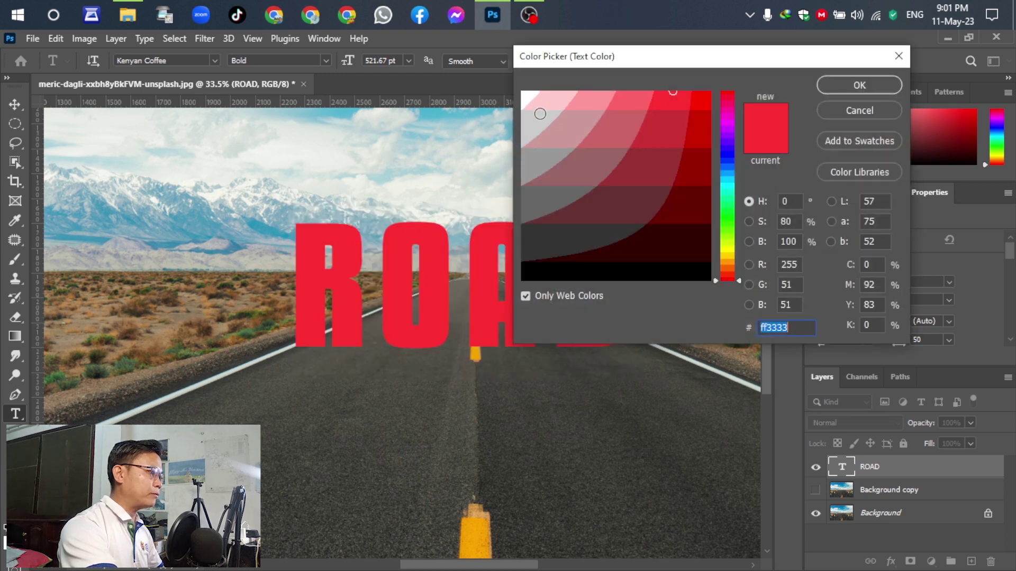
left_click(842, 89)
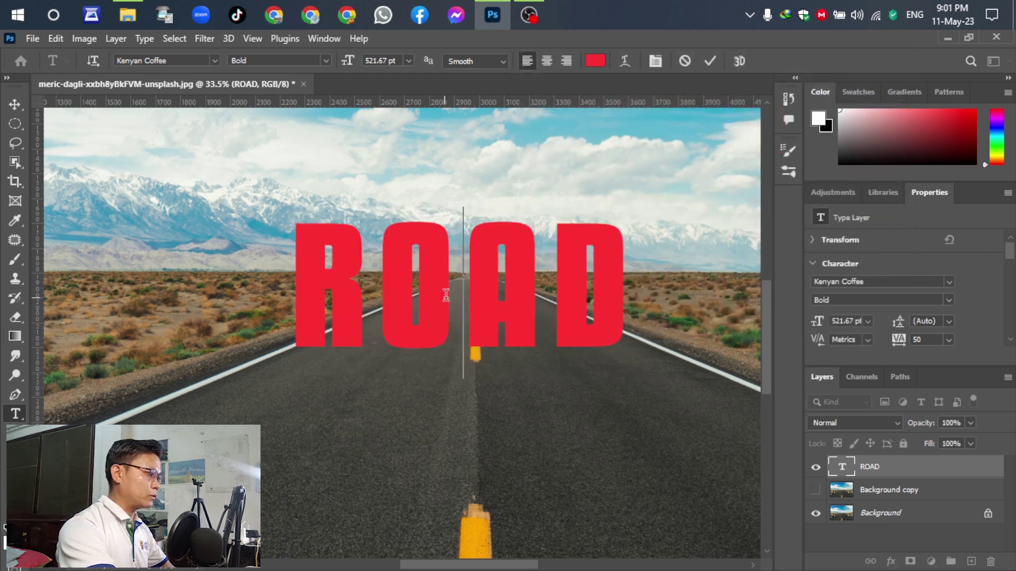
key("ctrl+a")
left_click(592, 62)
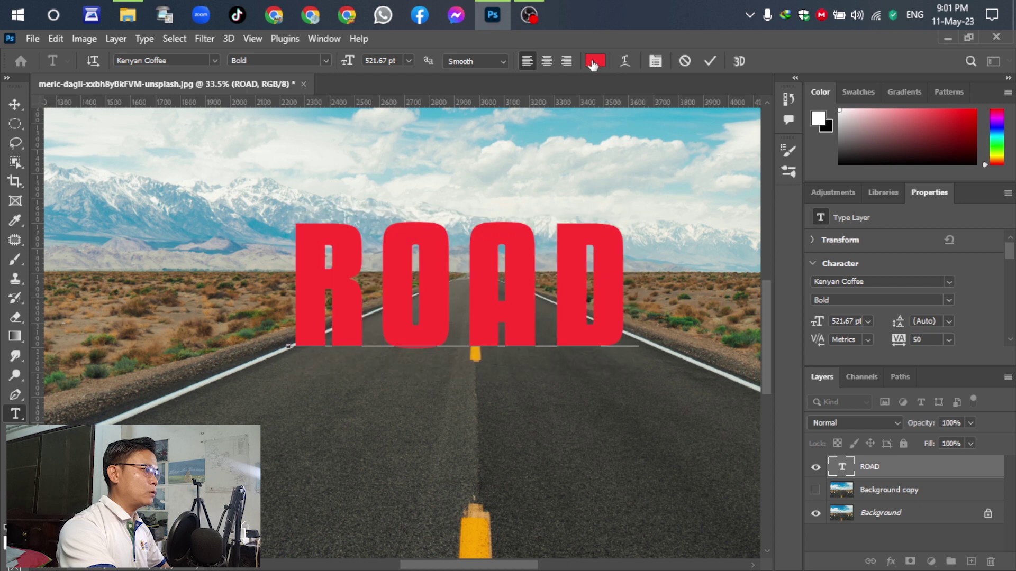
left_click(524, 97)
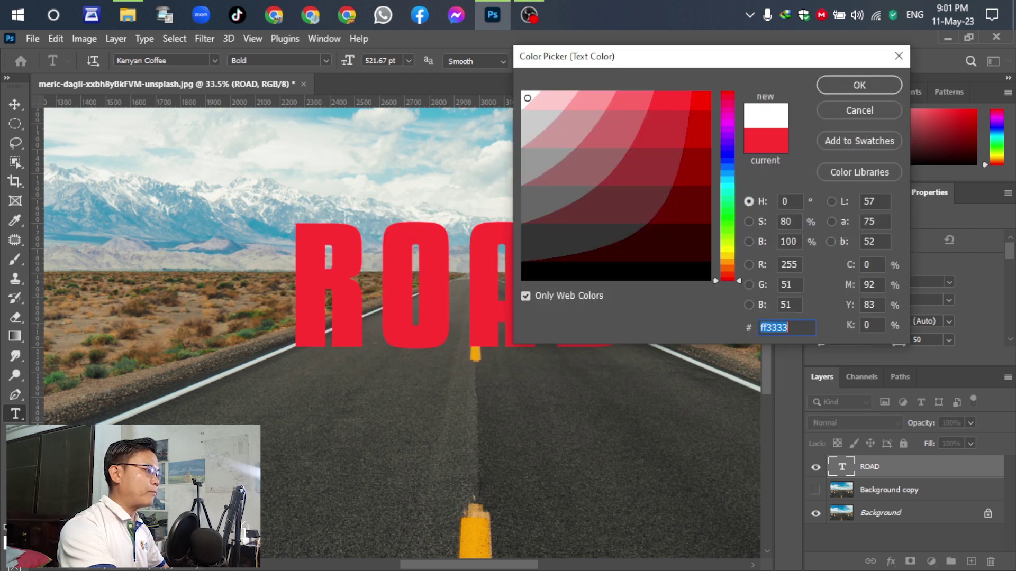
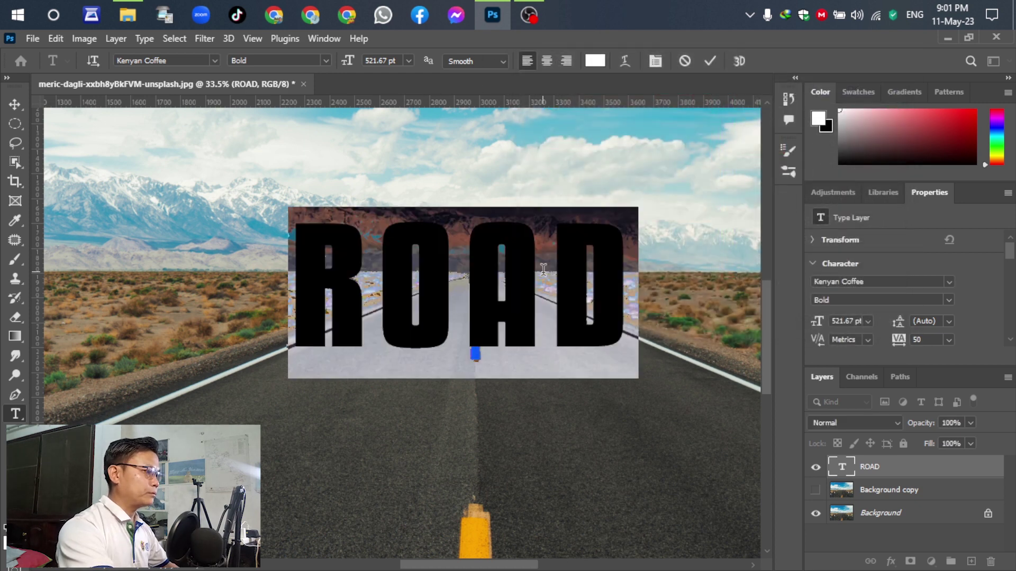
left_click(462, 314)
scroll(513, 247, "down", 1)
scroll(513, 247, "down", 1)
scroll(504, 283, "down", 2)
left_click(14, 105)
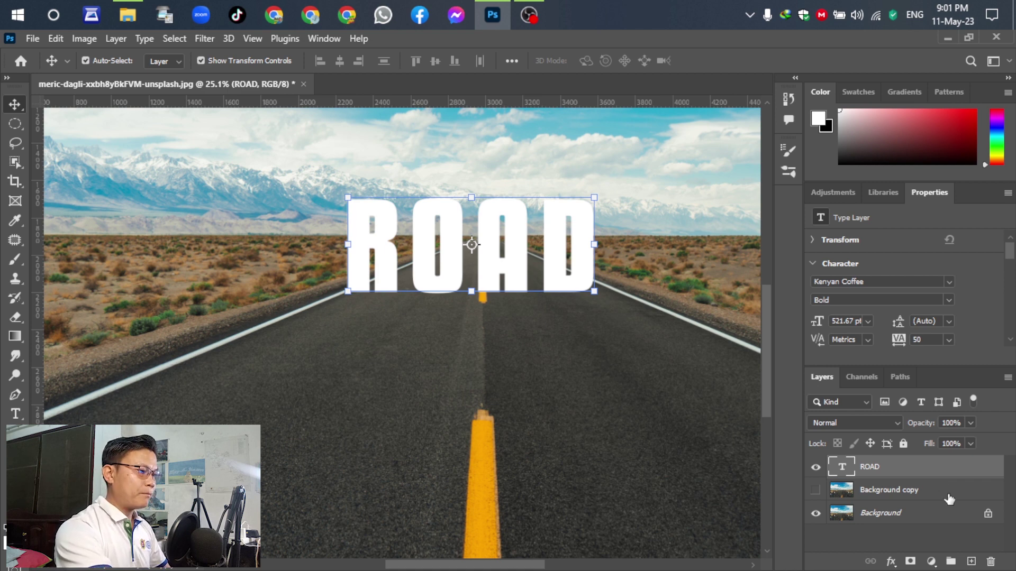
Add a Hue/Saturation adjustment layer directly above Background, with Saturation -37 and Lightness -66
left_click(900, 517)
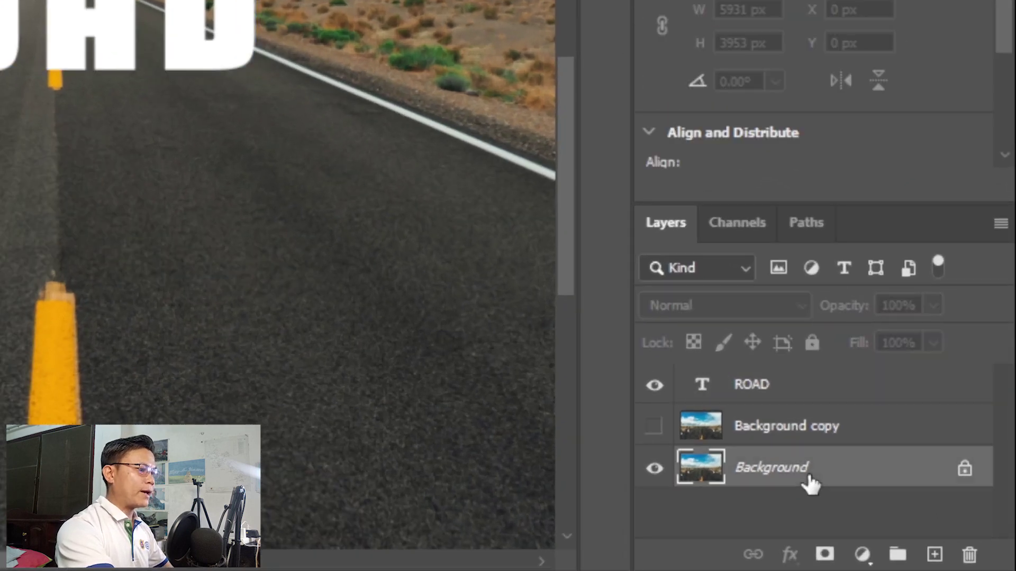
left_click(863, 555)
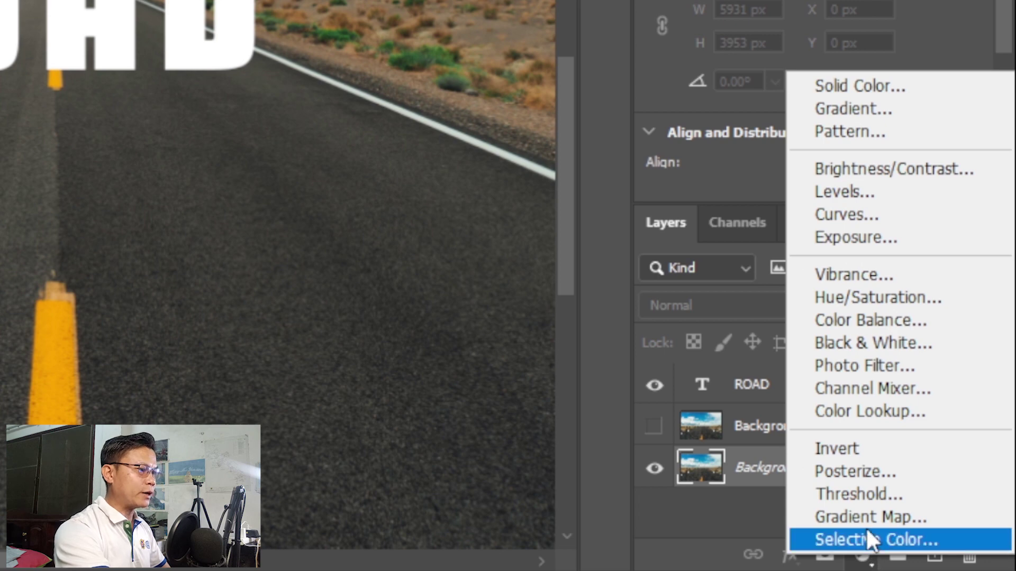
left_click(832, 297)
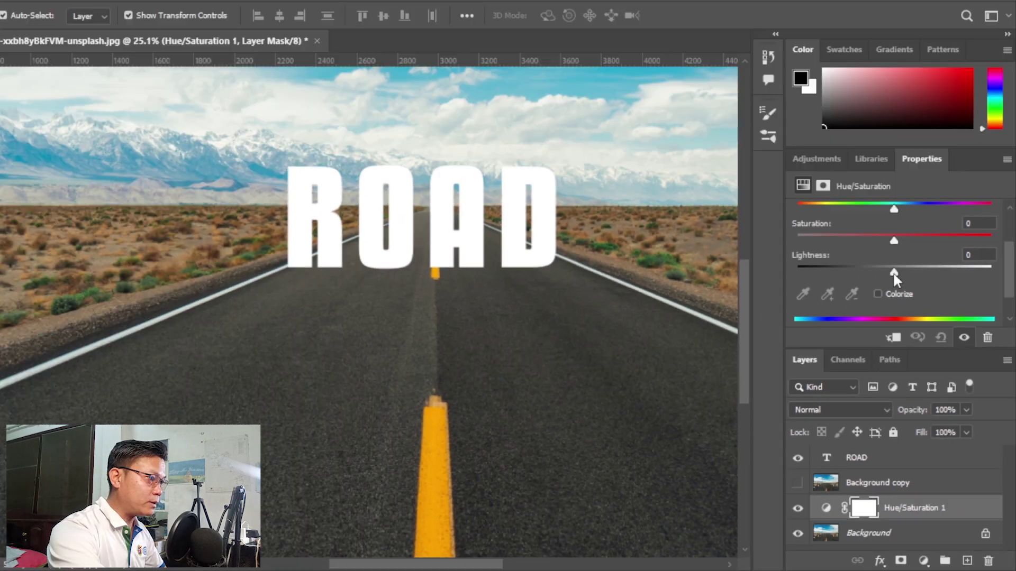
left_click_drag(814, 79, 711, 78)
left_click_drag(903, 267, 869, 264)
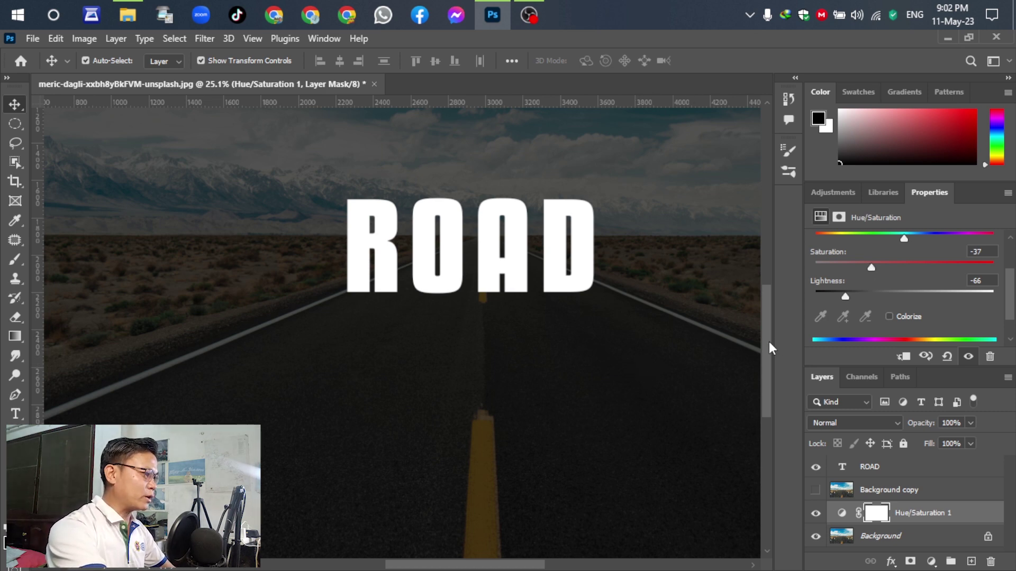
mouse_move(767, 348)
left_mouse_down()
mouse_move(763, 386)
mouse_move(766, 347)
left_mouse_up()
scroll(524, 374, "down", 2)
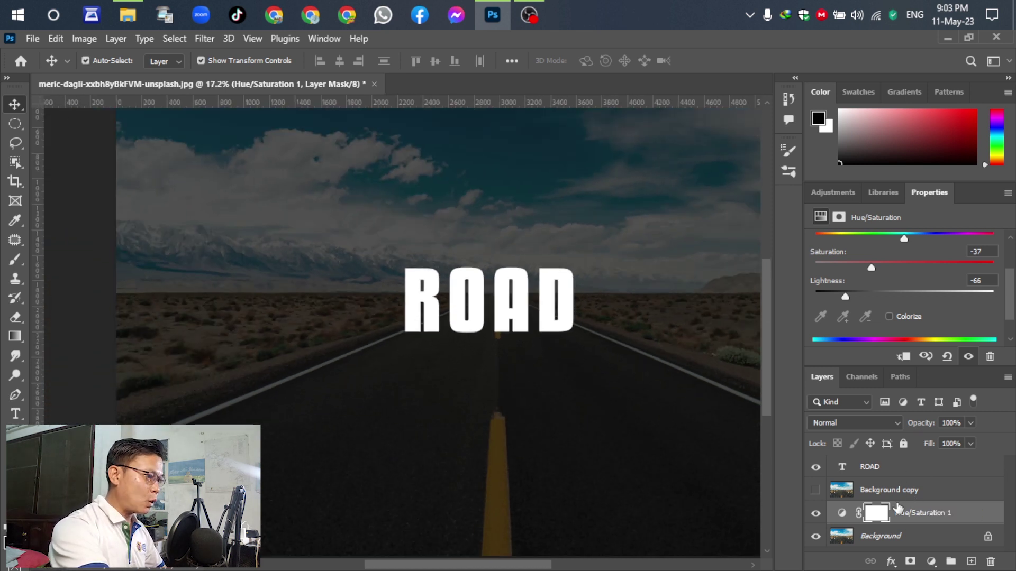
Move the hidden Background copy layer above the ROAD text layer
left_click(884, 471)
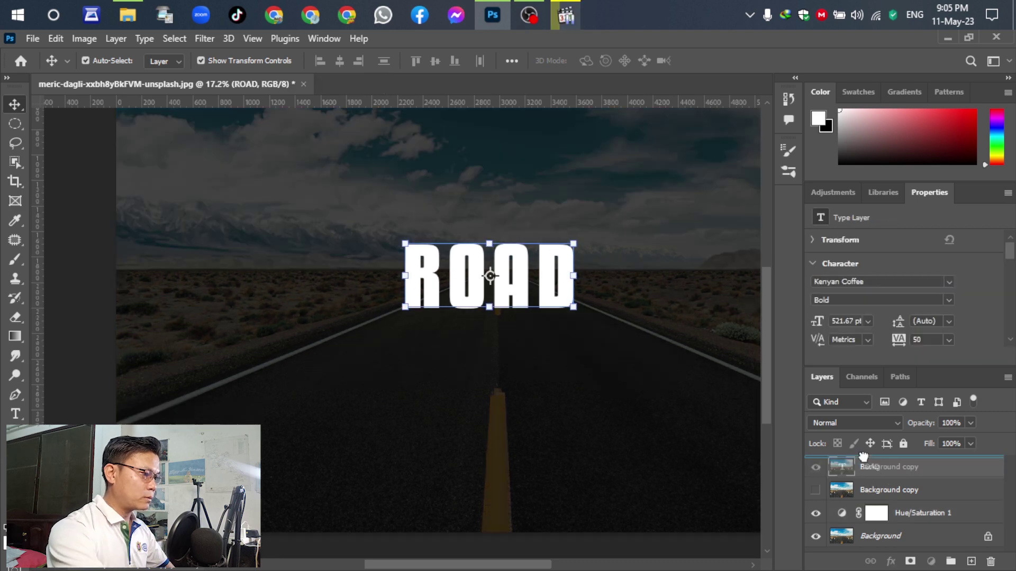
left_click_drag(863, 456, 865, 459)
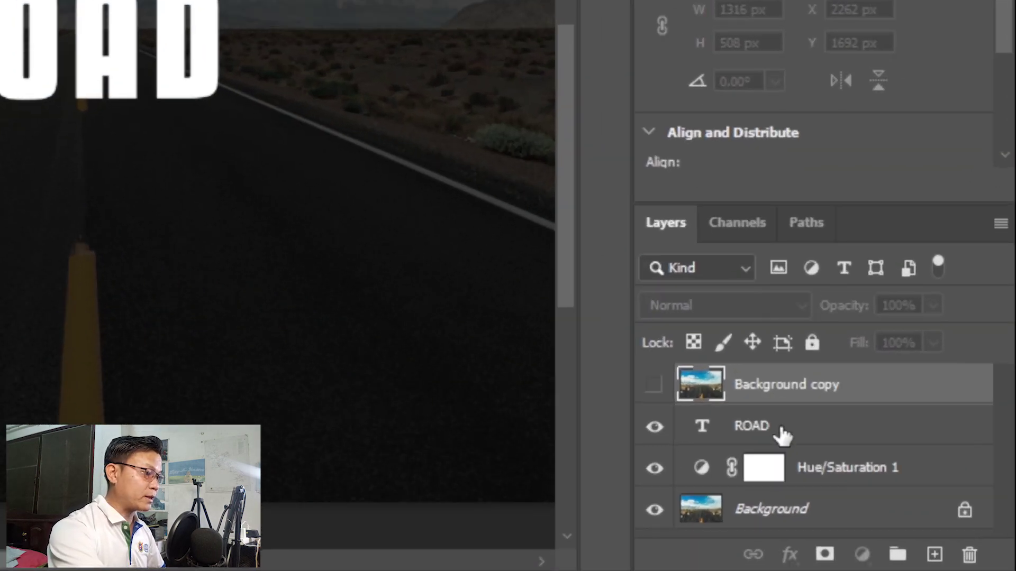
Rasterize the ROAD text layer and duplicate it
left_click(886, 492)
right_click(786, 426)
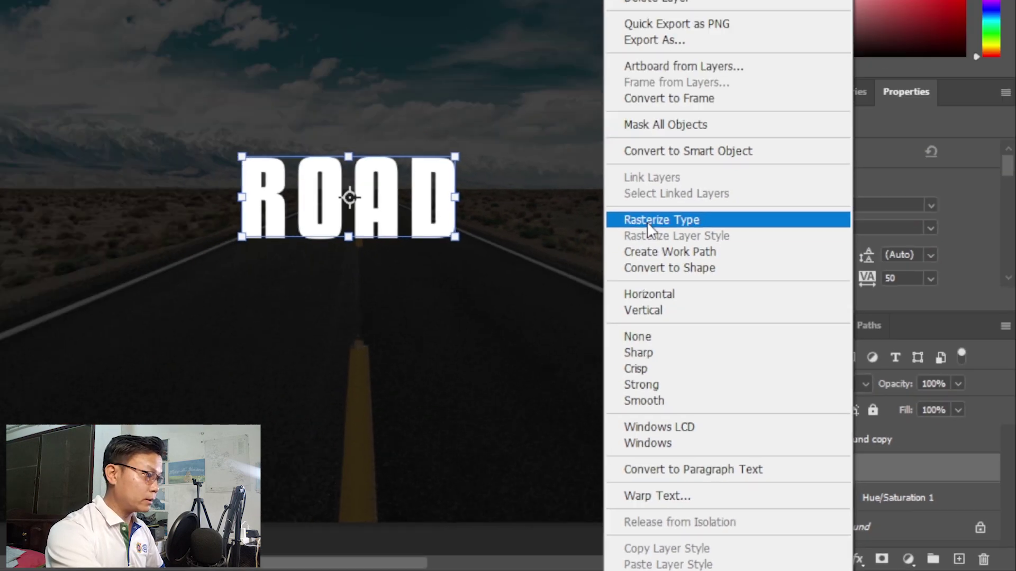
left_click(492, 74)
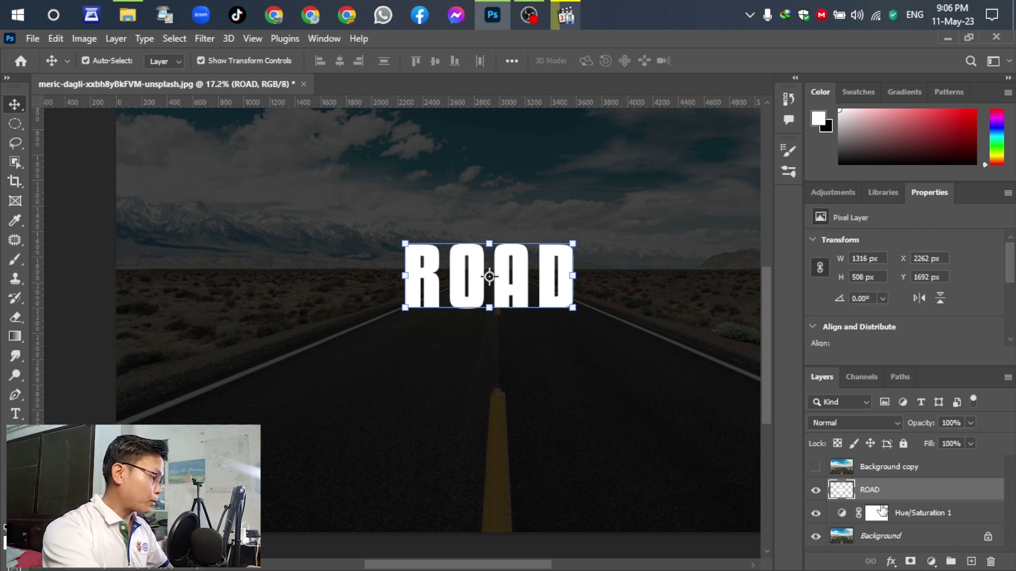
key("ctrl+j")
key("ctrl+j")
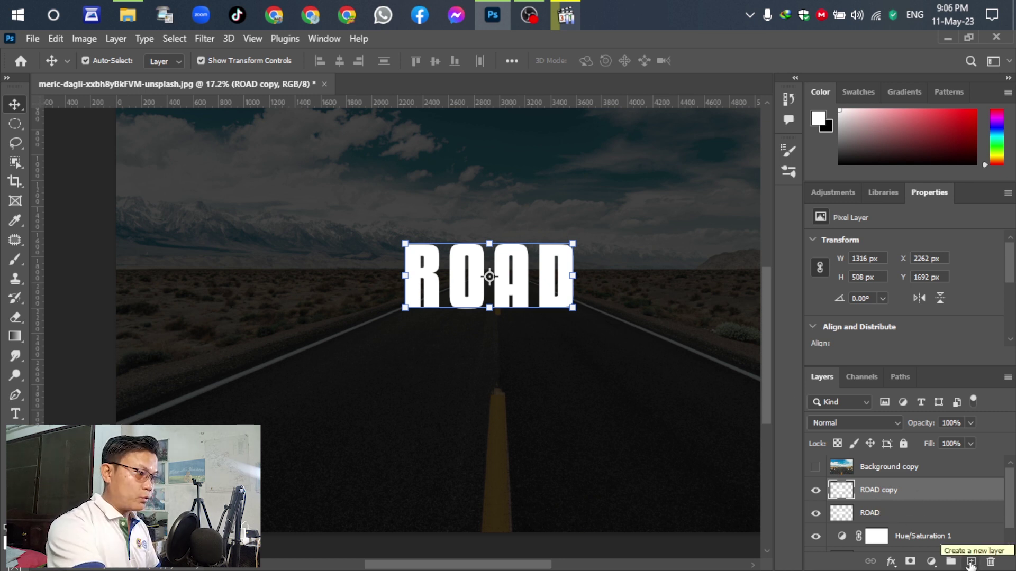
Flip the lower ROAD layer vertically and place it on the road directly beneath the upright letters
left_click(937, 521)
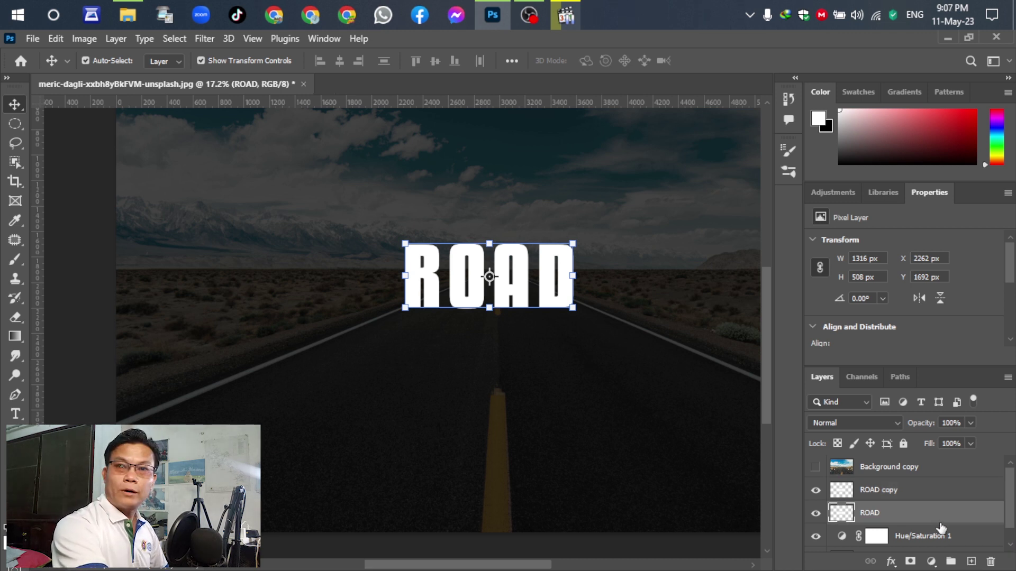
key("ctrl+t")
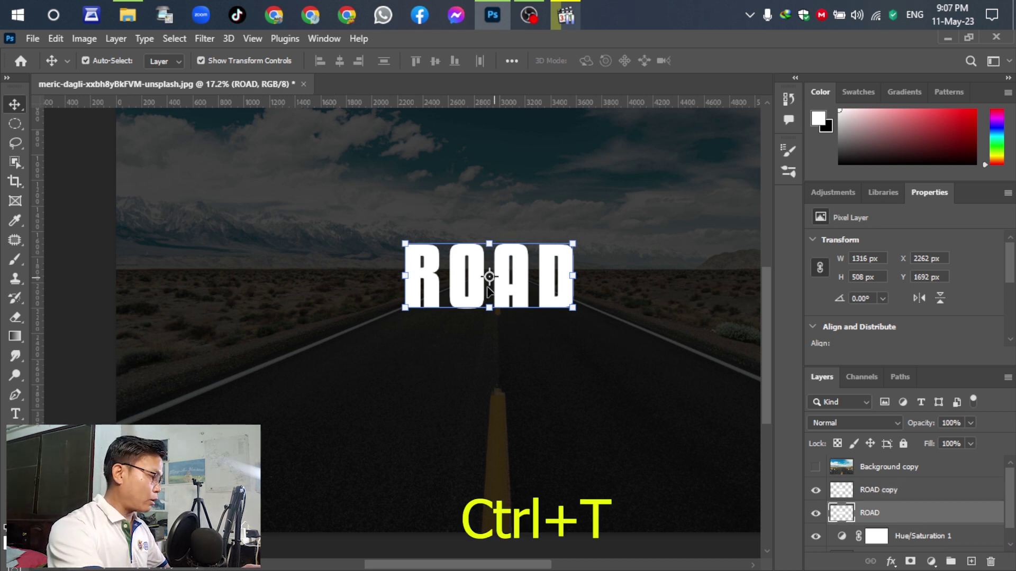
right_click(527, 283)
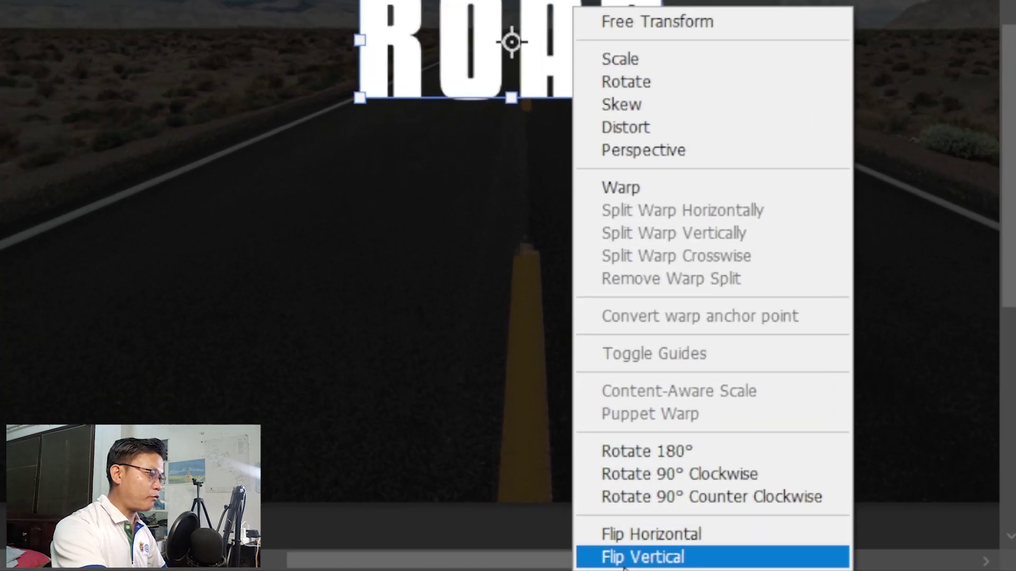
left_click(625, 561)
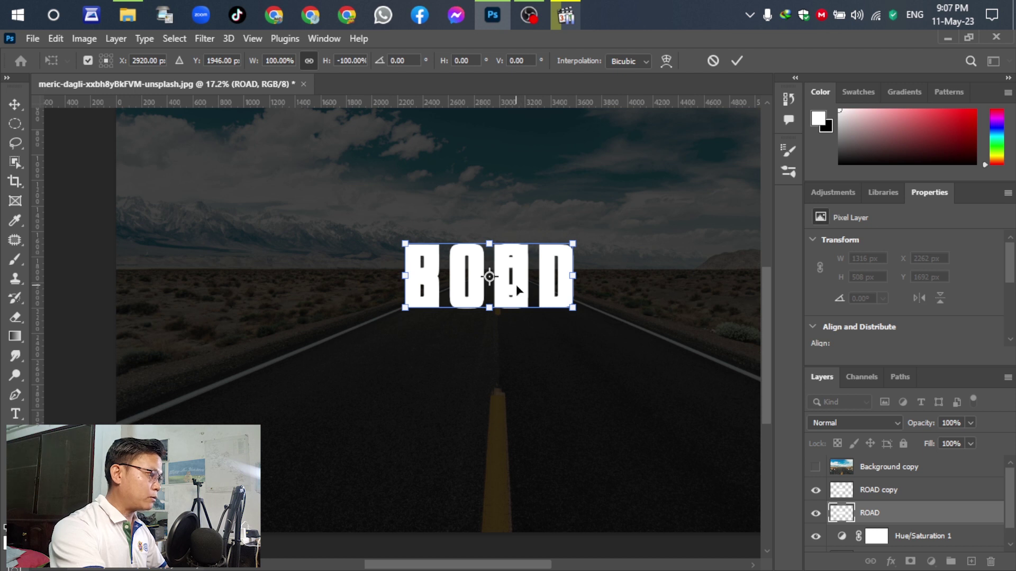
left_click_drag(516, 284, 512, 367)
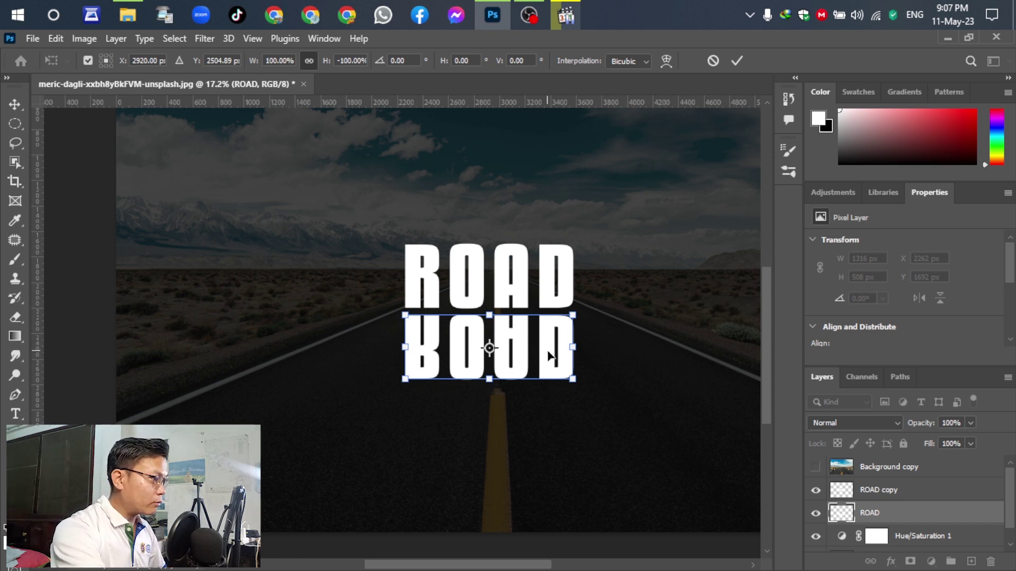
Apply a Perspective transform to the flipped ROAD layer, widening its lower edge evenly to a width of about 275%
right_click(549, 357)
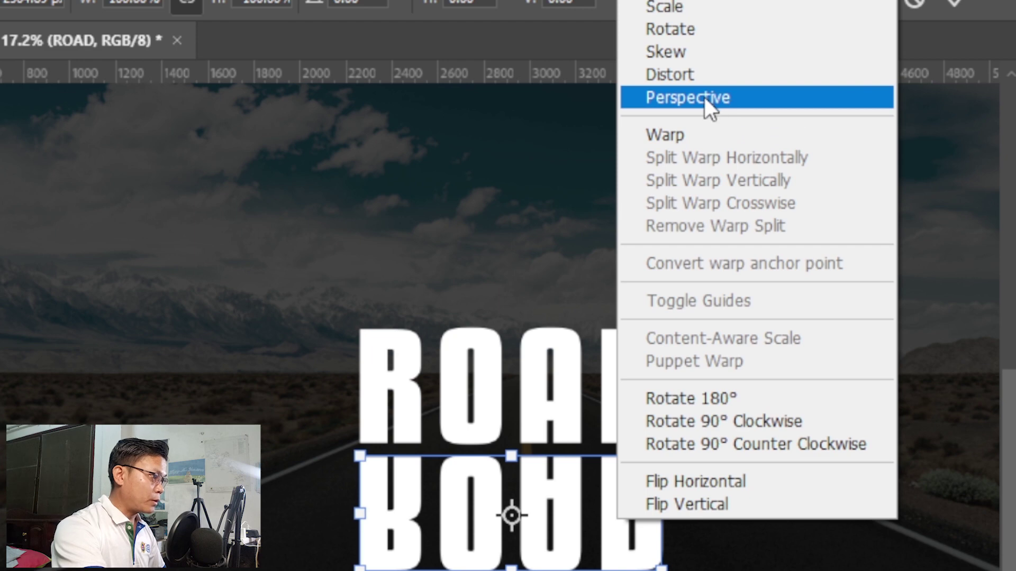
left_click(760, 97)
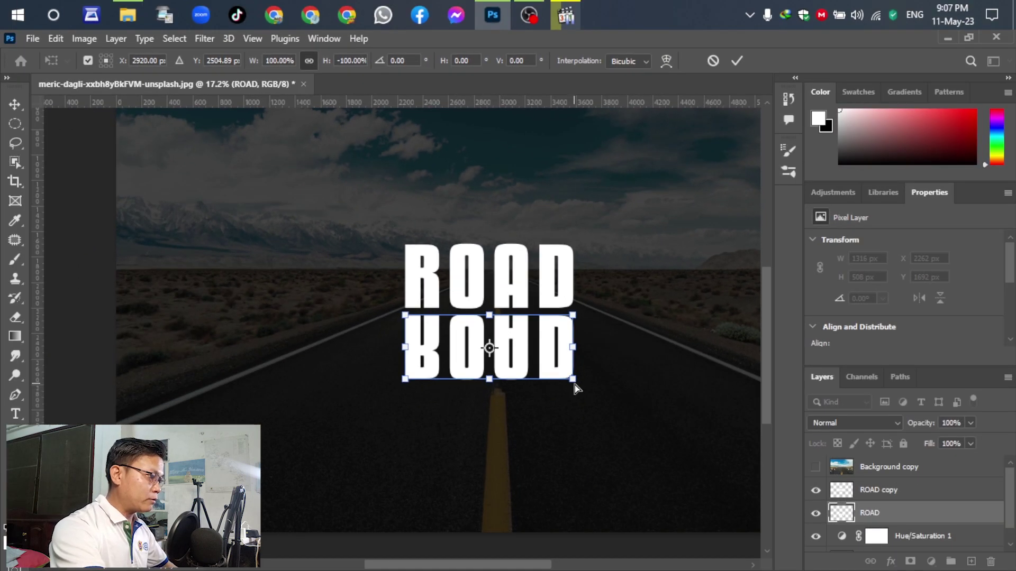
left_click_drag(575, 382, 722, 400)
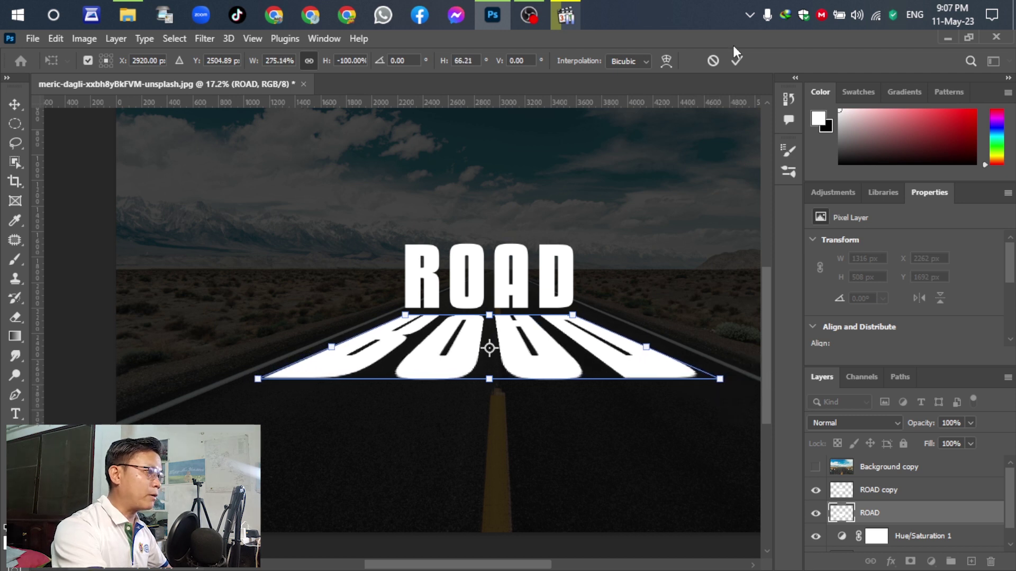
left_click(735, 64)
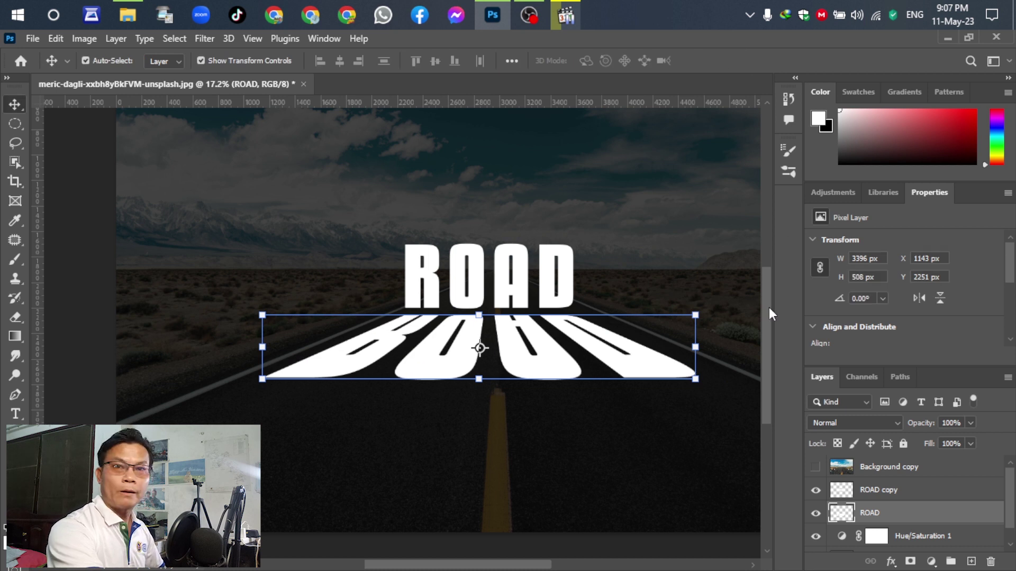
Hide the flipped ROAD layer and set the ROAD copy layer's blend mode to Overlay in its blending options
left_click(882, 492)
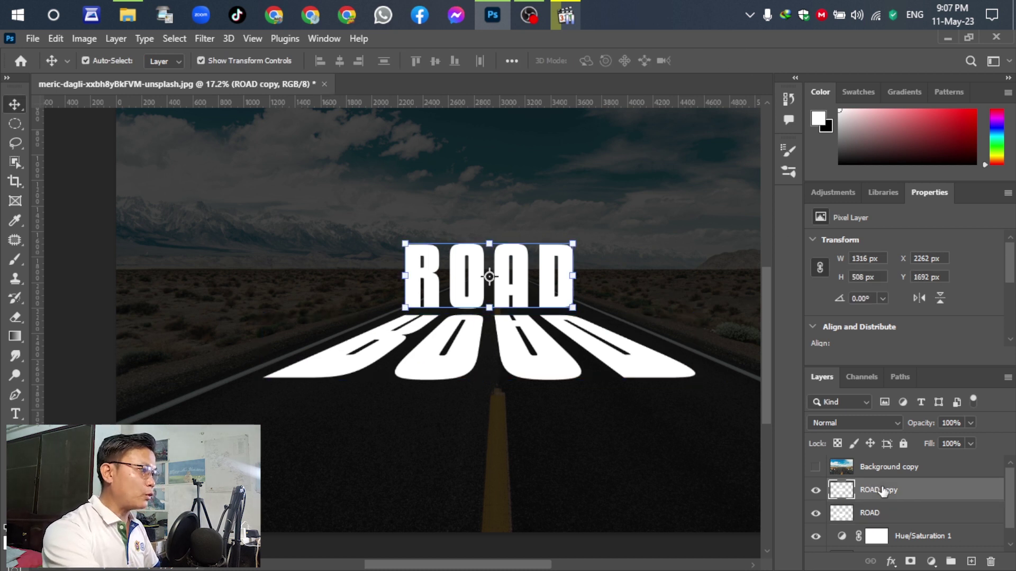
left_click(815, 514)
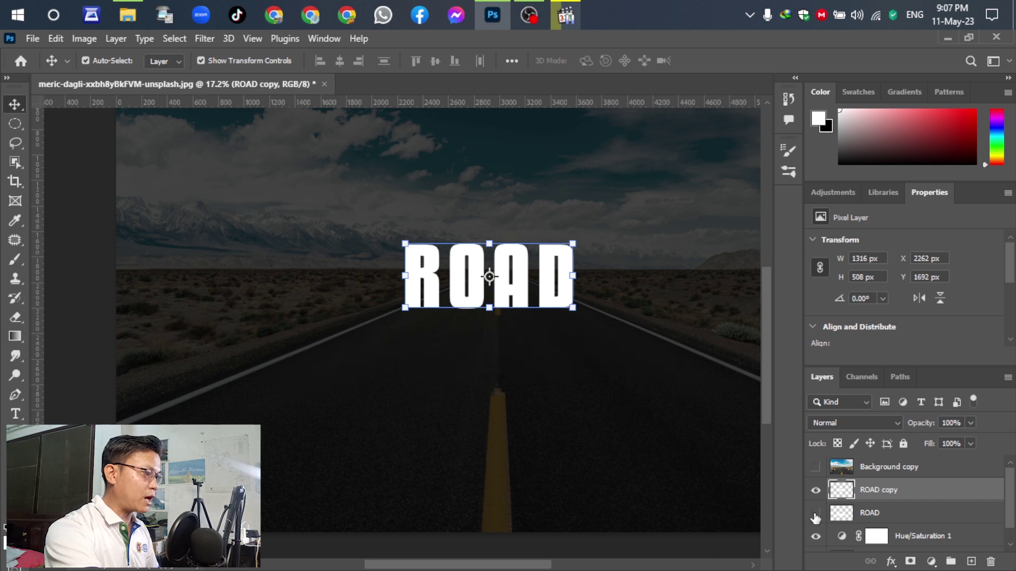
right_click(888, 493)
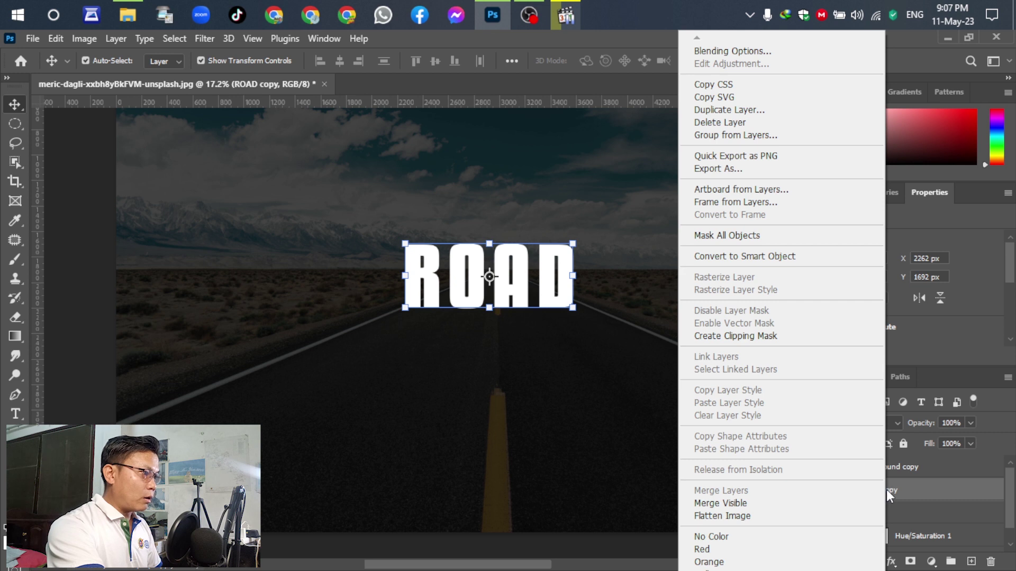
left_click(728, 50)
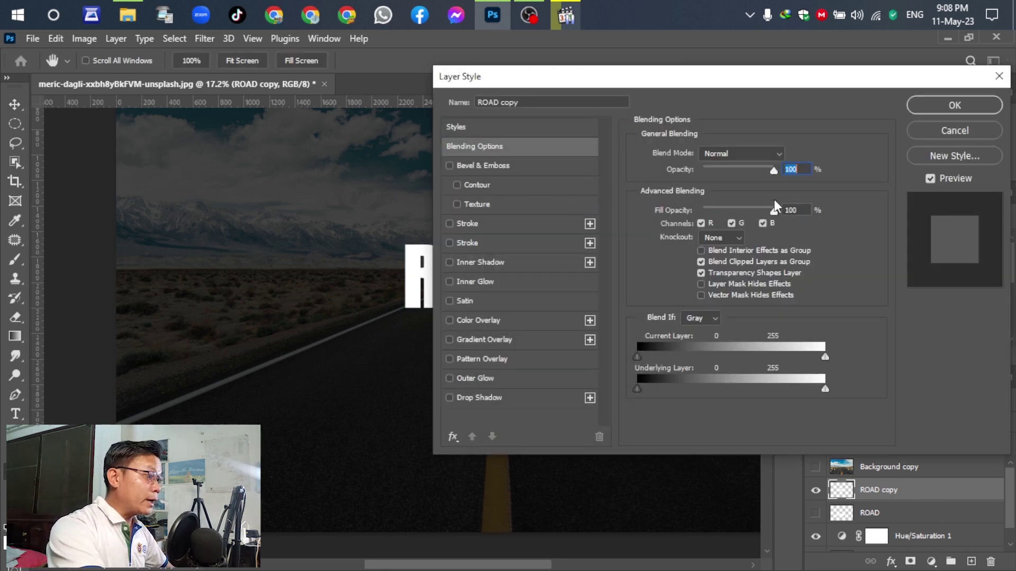
left_click(779, 155)
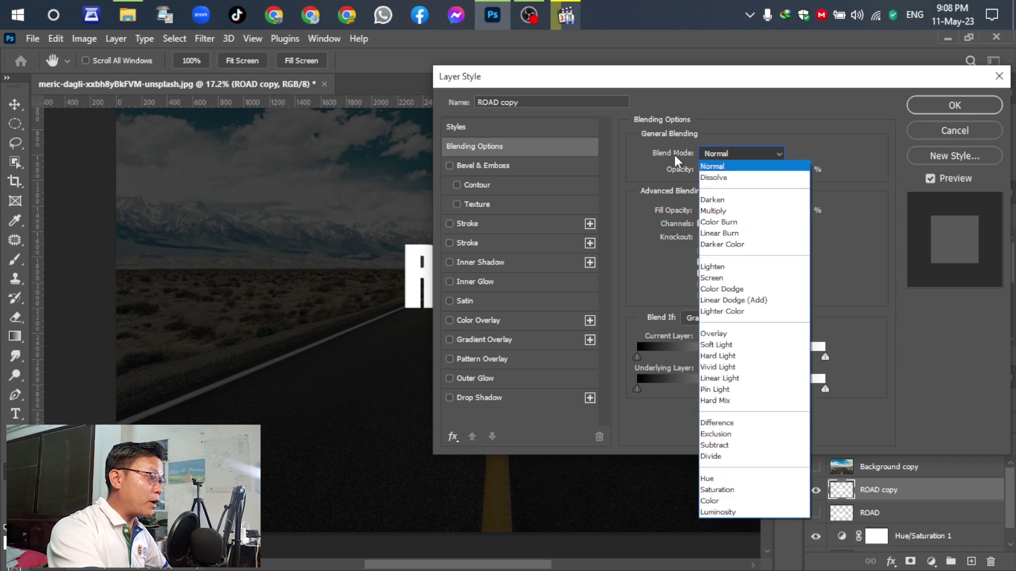
left_click(731, 335)
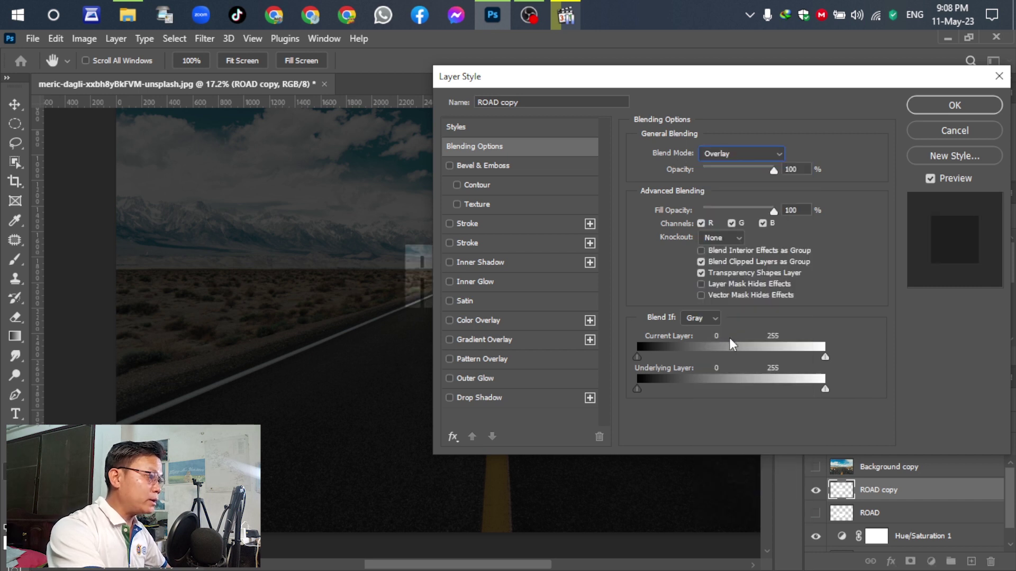
Enable a Stroke and an Inner Glow on ROAD copy, with the glow's opacity at 70% and choke at 4%
left_click_drag(562, 89, 671, 102)
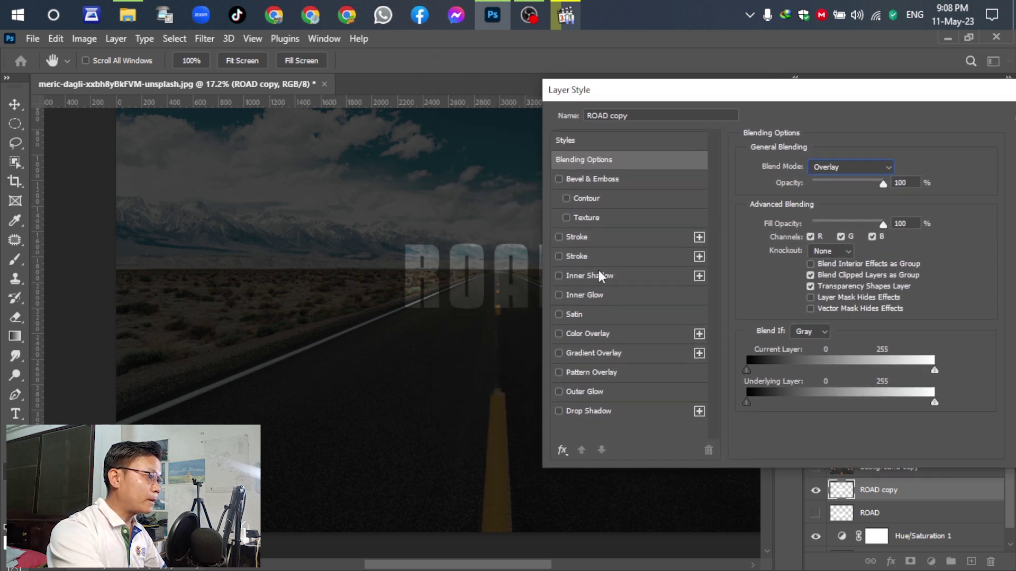
left_click(563, 237)
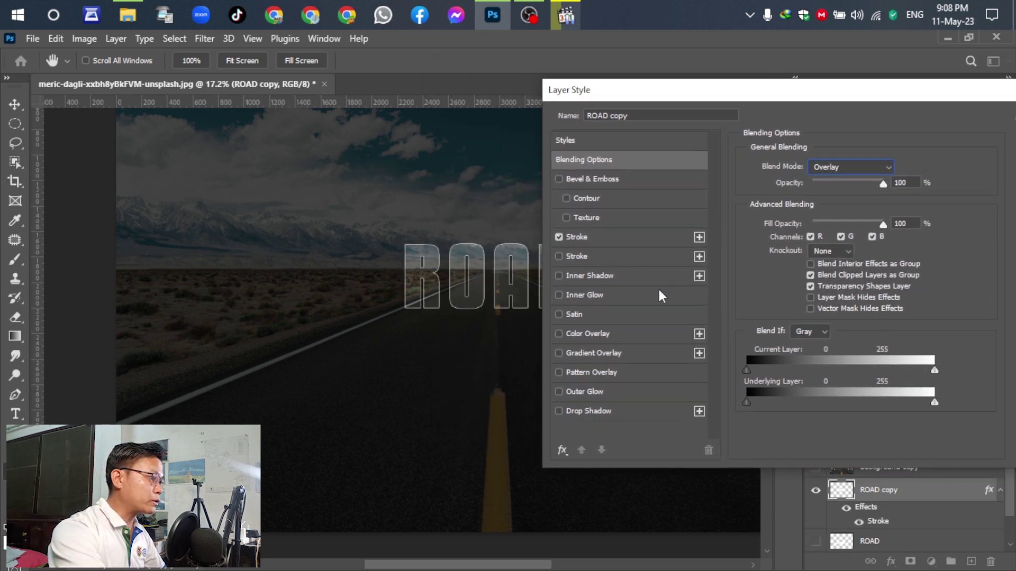
left_click(576, 295)
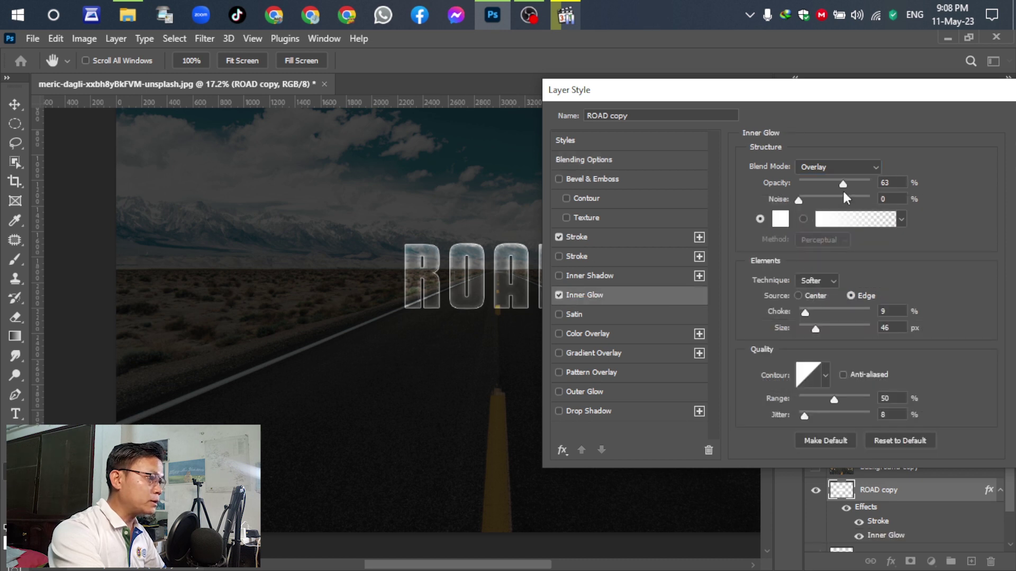
mouse_move(844, 185)
left_mouse_down()
mouse_move(817, 185)
mouse_move(849, 185)
left_mouse_up()
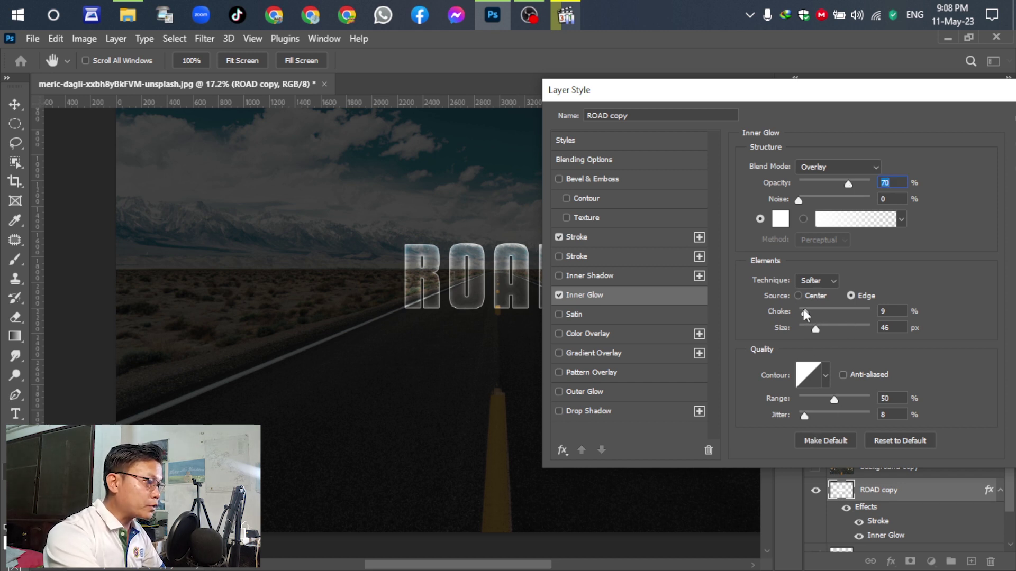
mouse_move(804, 312)
left_mouse_down()
mouse_move(835, 310)
mouse_move(809, 310)
left_mouse_up()
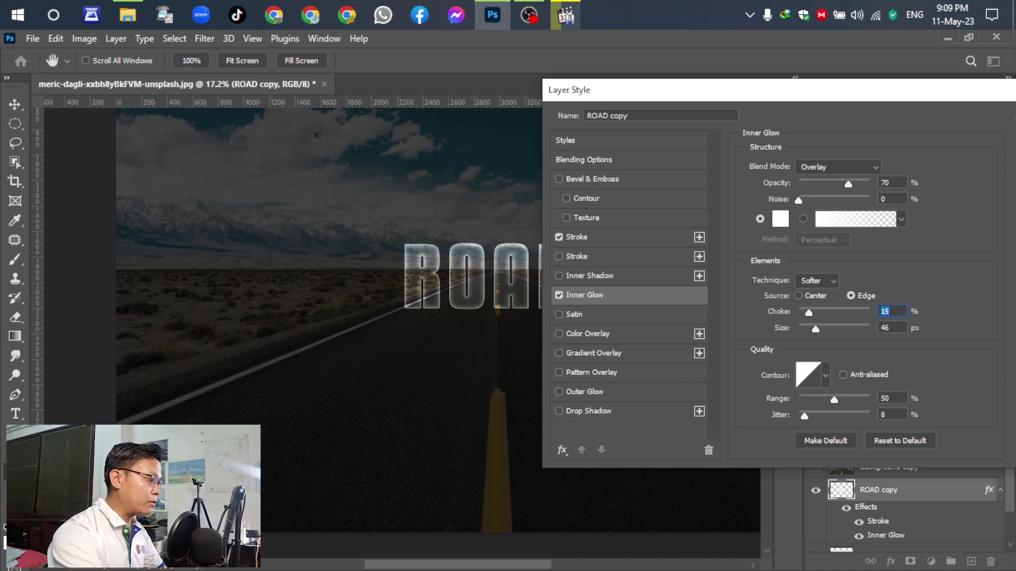
left_click_drag(478, 569, 515, 569)
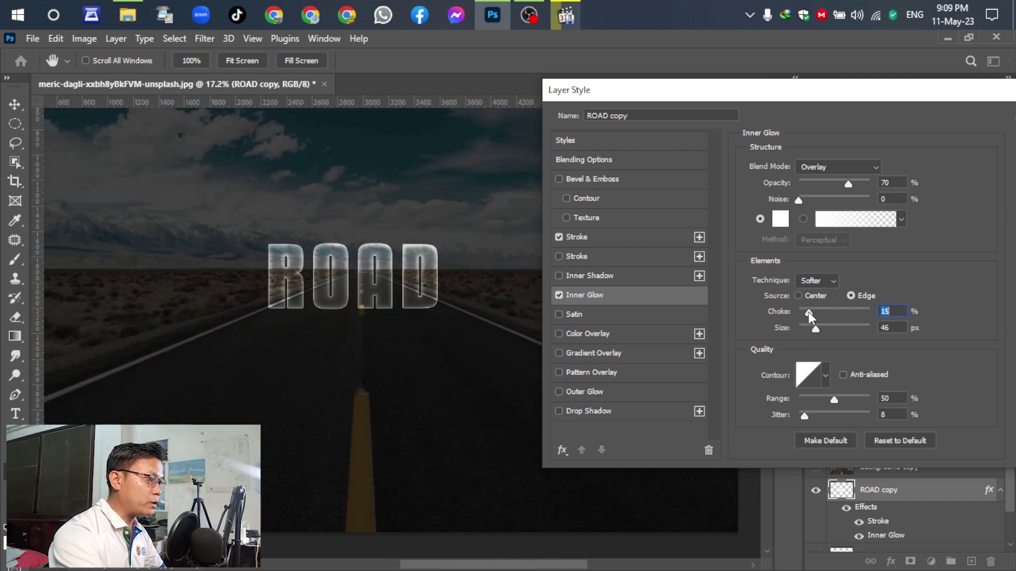
mouse_move(807, 314)
left_mouse_down()
mouse_move(836, 312)
mouse_move(792, 315)
mouse_move(802, 316)
left_mouse_up()
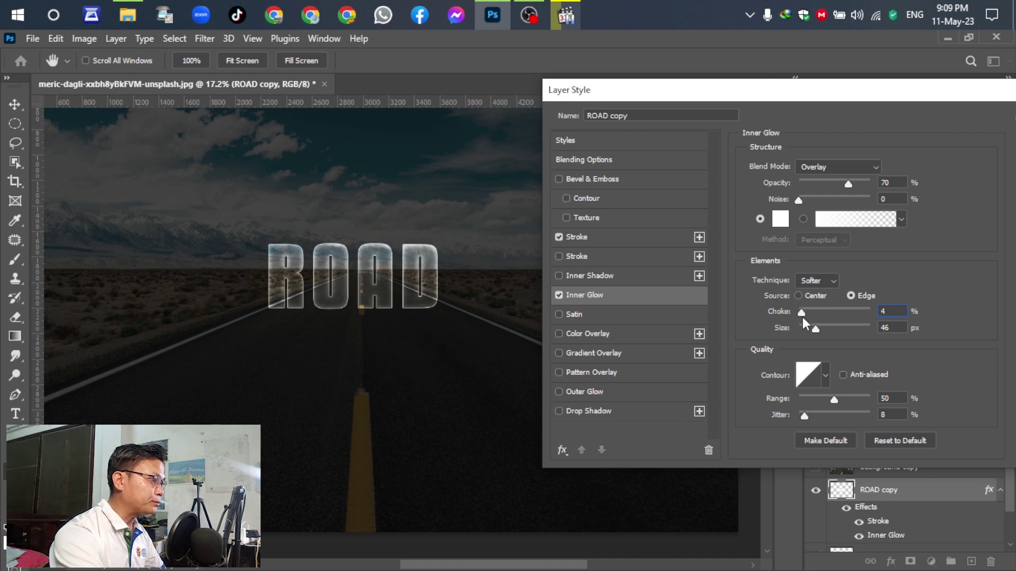
Add an Outer Glow to ROAD copy with Spread 18% and Noise 15%, and apply the layer style
left_click(579, 394)
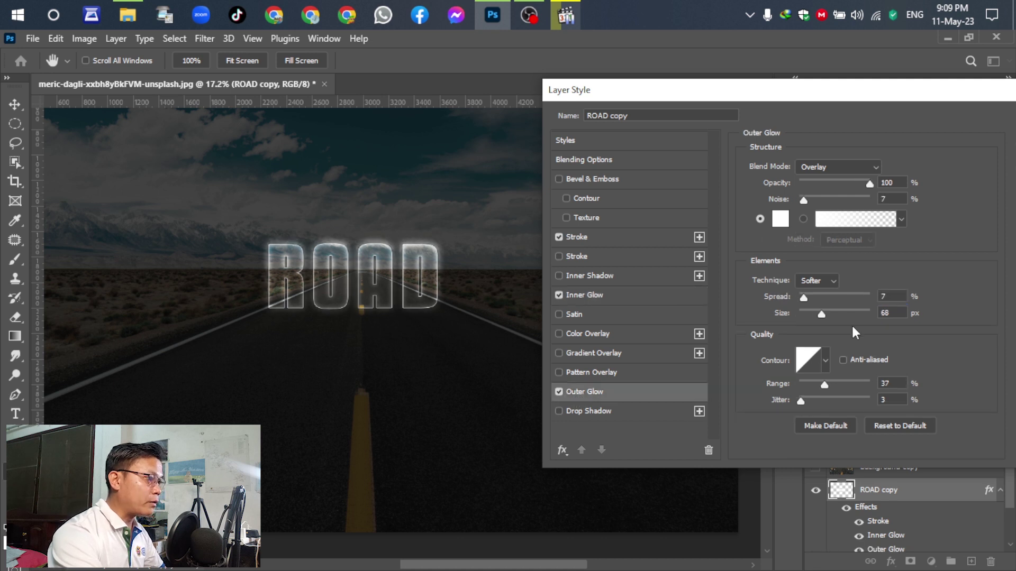
mouse_move(807, 297)
left_mouse_down()
mouse_move(852, 294)
mouse_move(812, 294)
left_mouse_up()
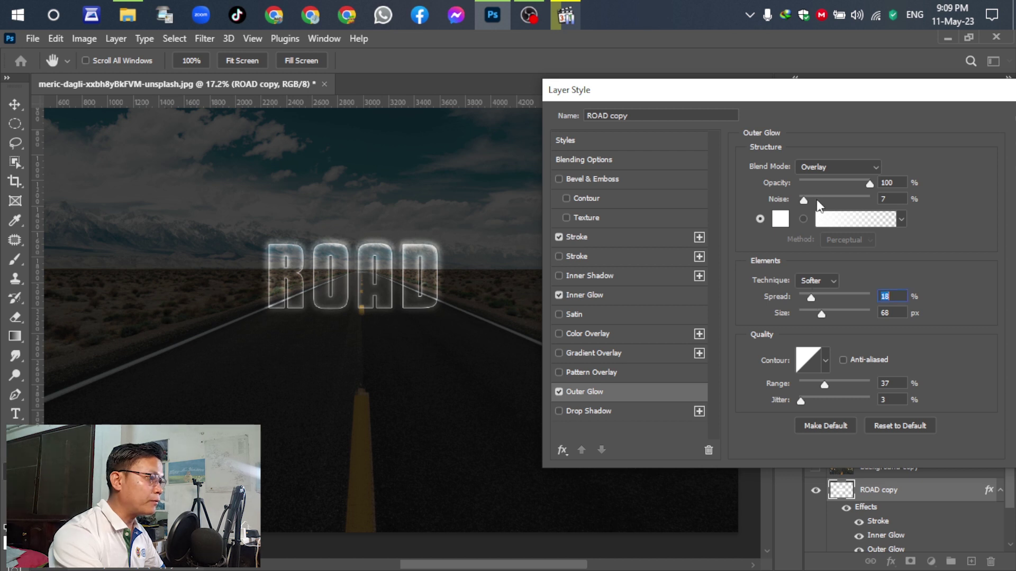
mouse_move(799, 199)
left_mouse_down()
mouse_move(851, 203)
mouse_move(805, 201)
left_mouse_up()
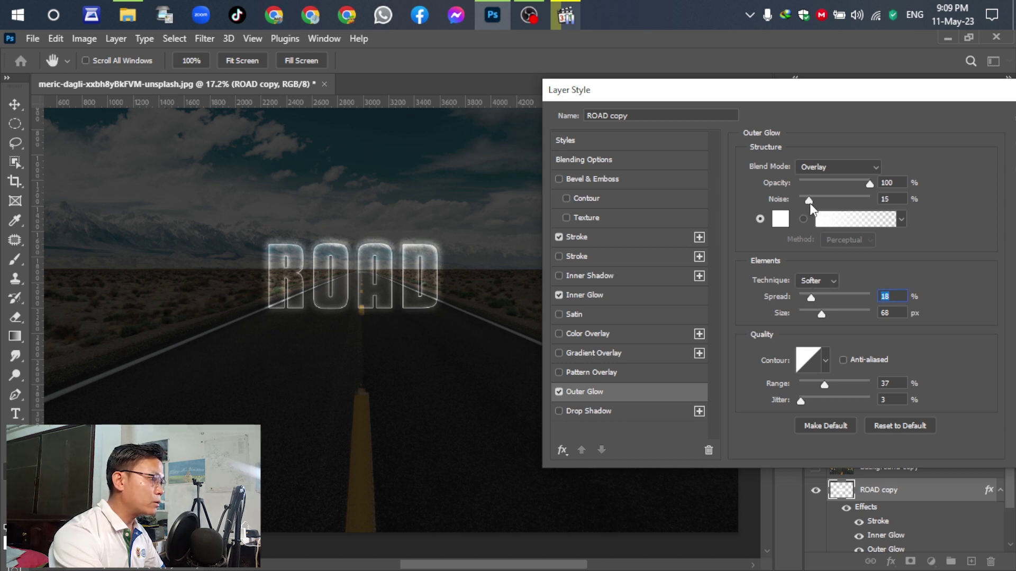
left_click_drag(832, 95, 798, 64)
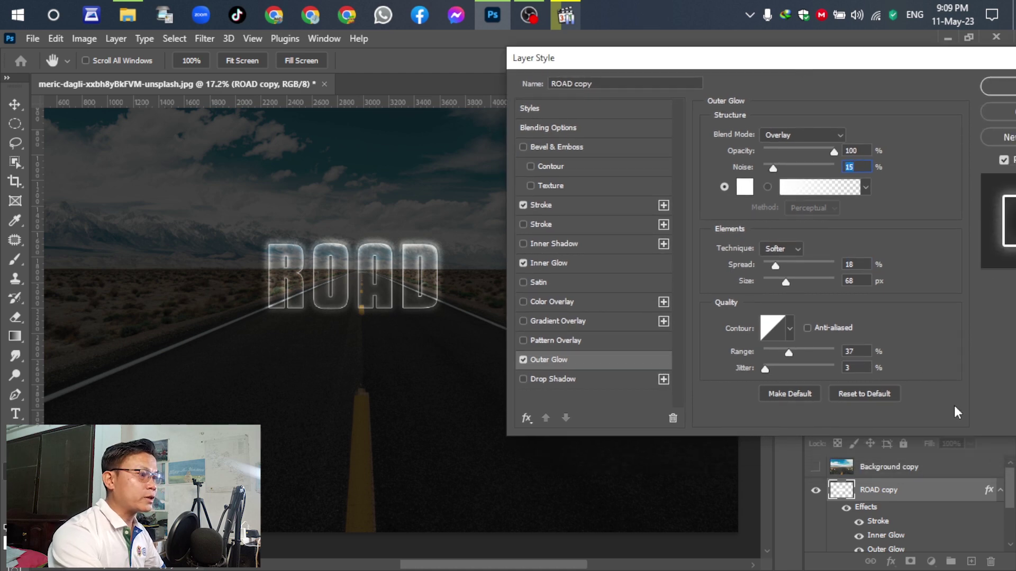
left_click_drag(894, 54, 729, 55)
left_click(908, 82)
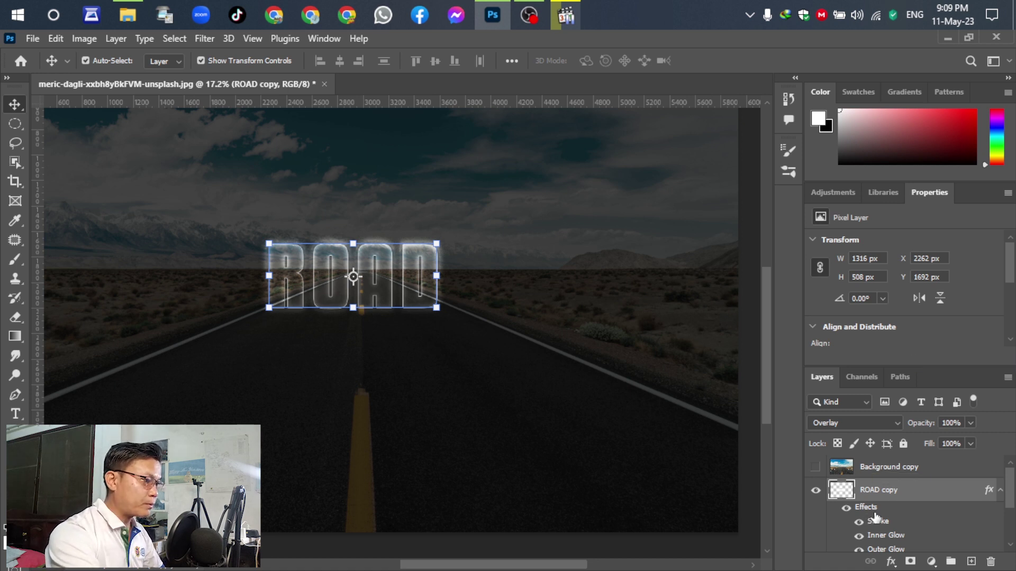
Show the flipped ROAD layer again and apply a Gaussian Blur with a radius of 3.5 pixels to it
scroll(899, 521, "down", 3)
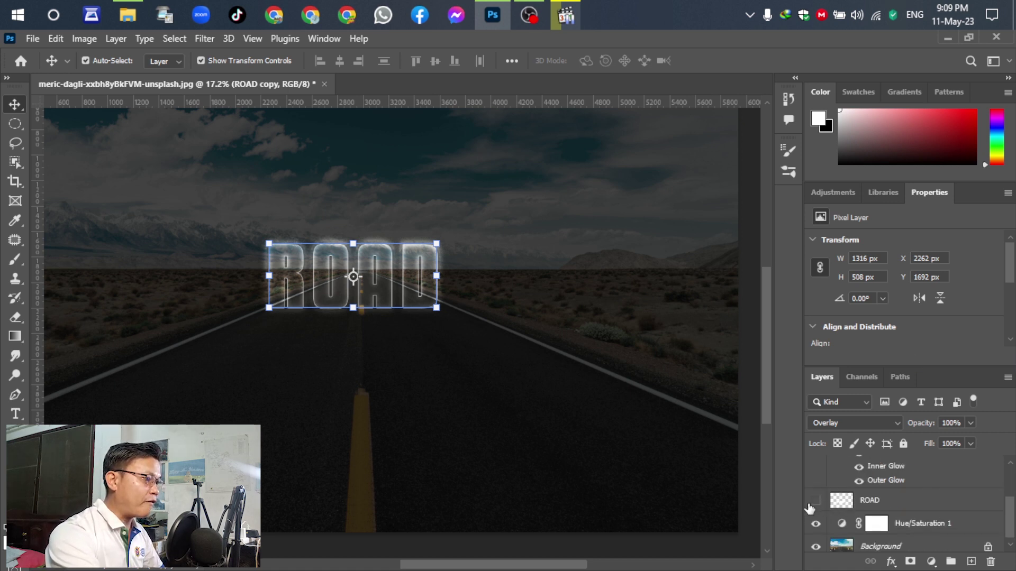
left_click(816, 500)
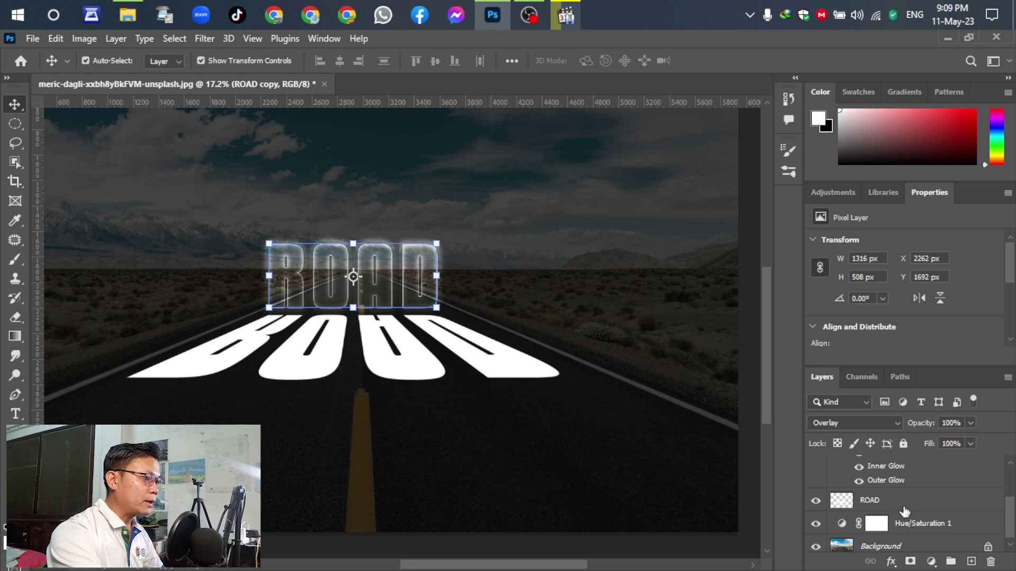
left_click(340, 347)
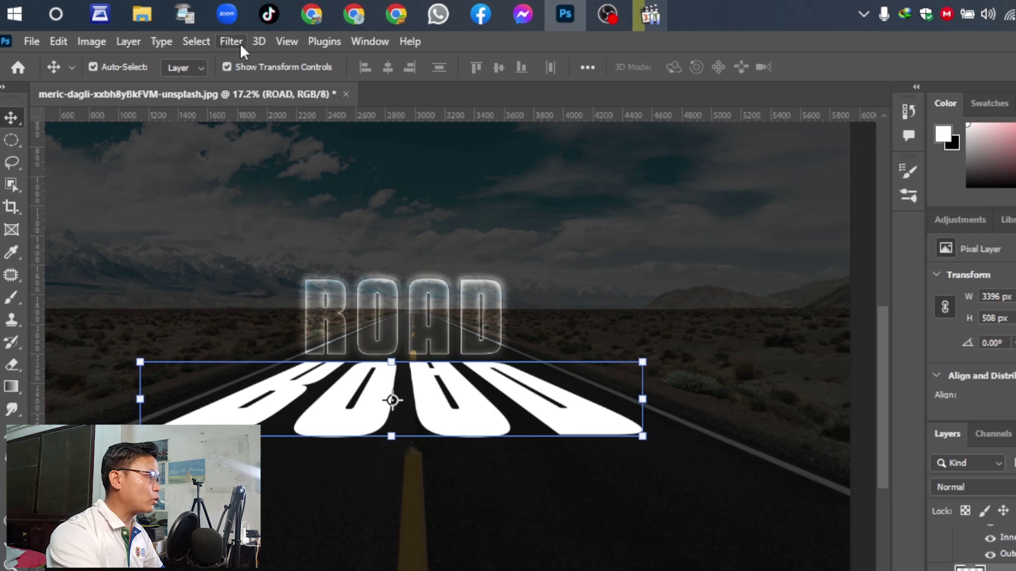
left_click(206, 39)
mouse_move(507, 398)
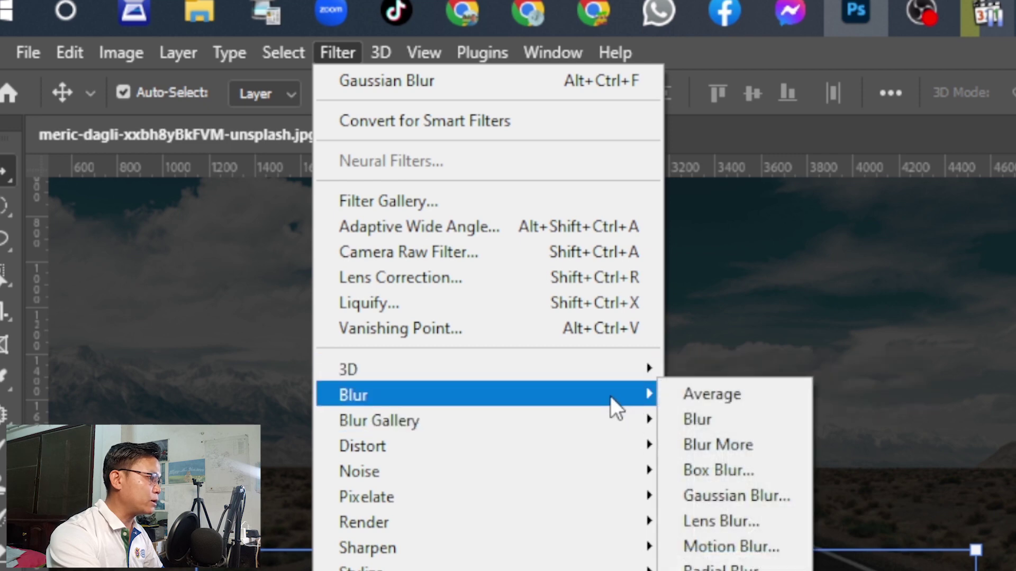
left_click(751, 500)
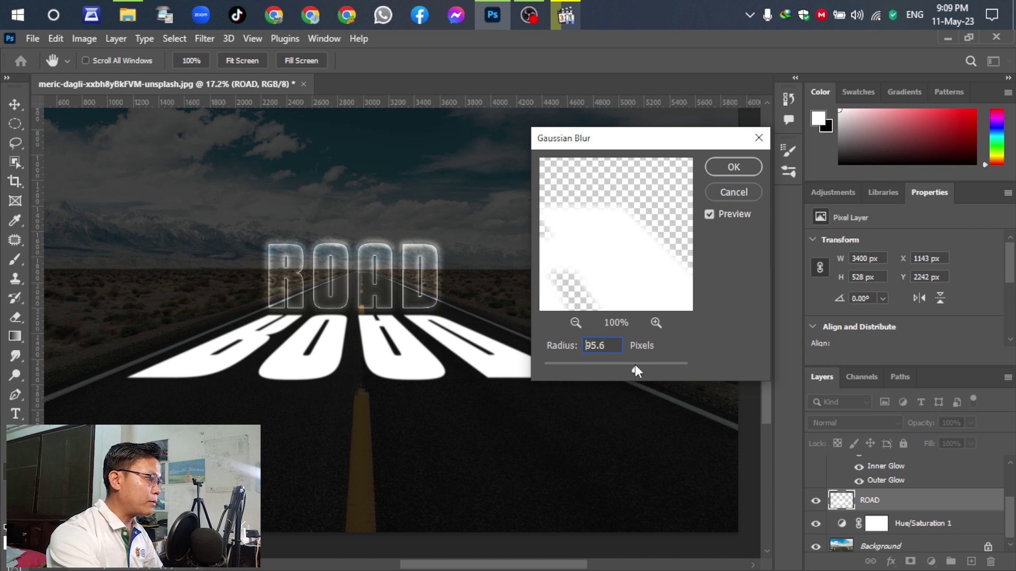
left_click_drag(575, 365, 573, 364)
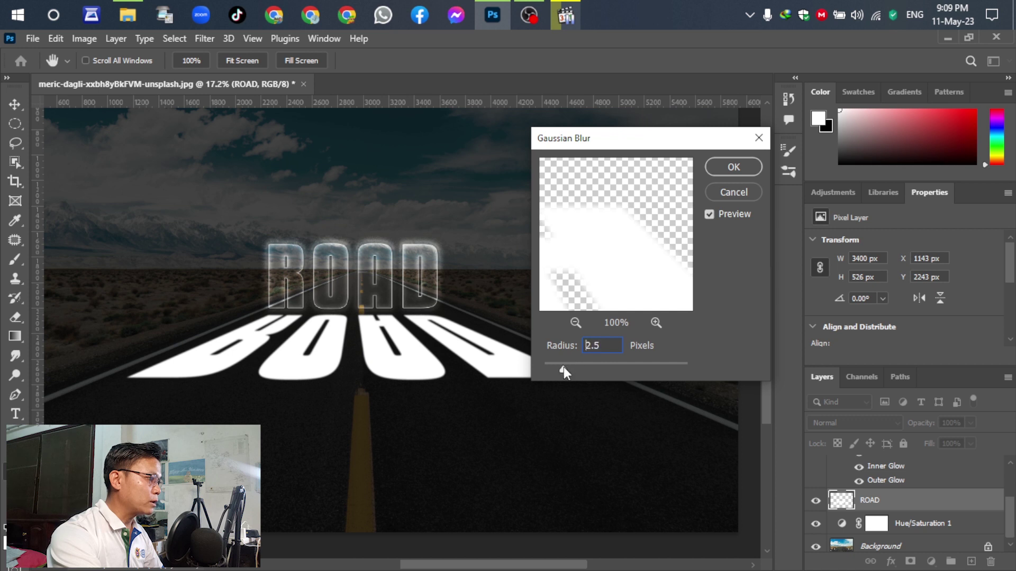
left_click_drag(572, 368, 570, 367)
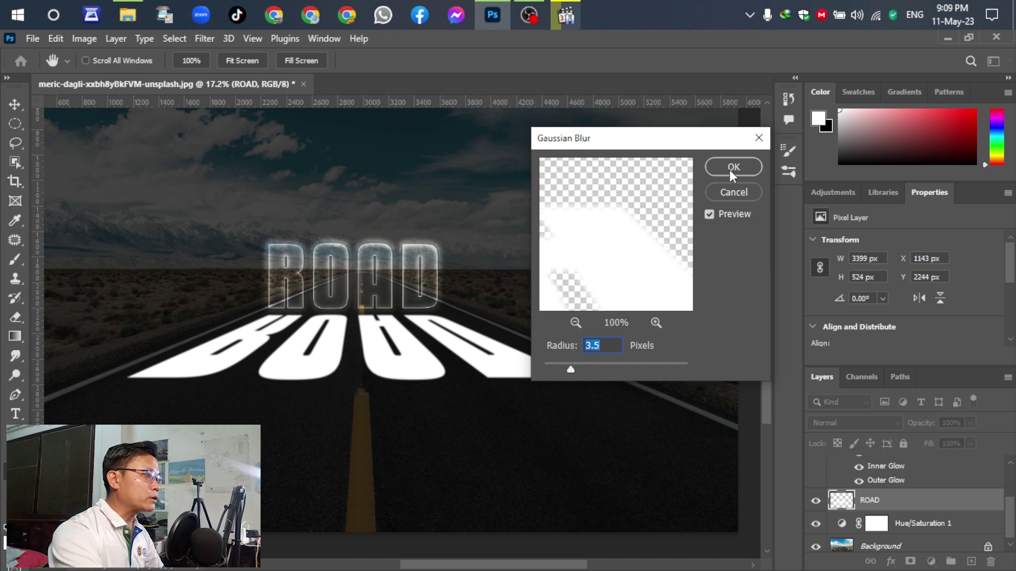
left_click(730, 169)
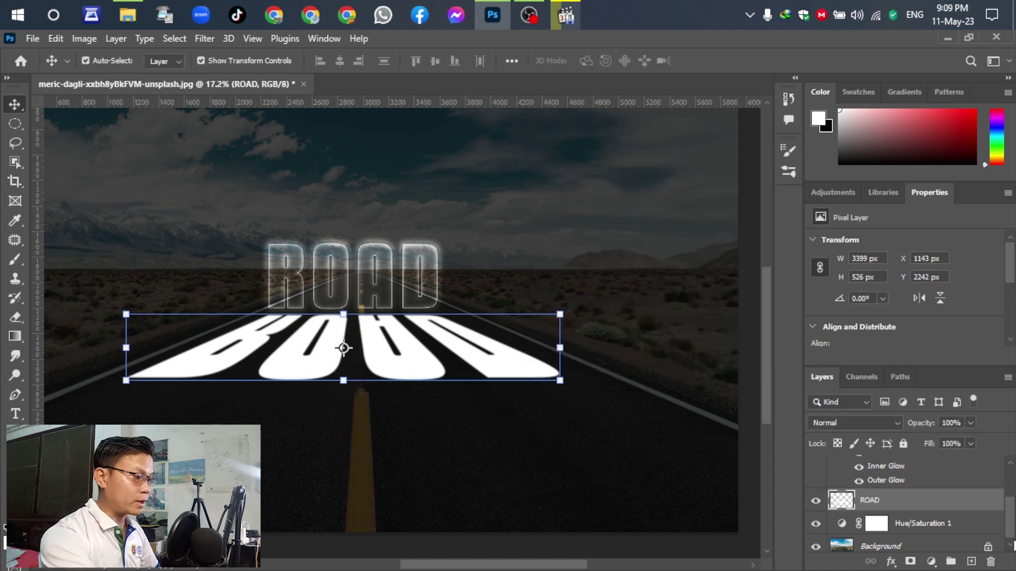
Split the flipped ROAD layer's Blend If black point for the Underlying Layer to 0 / 60 and apply the layer style
double_click(931, 500)
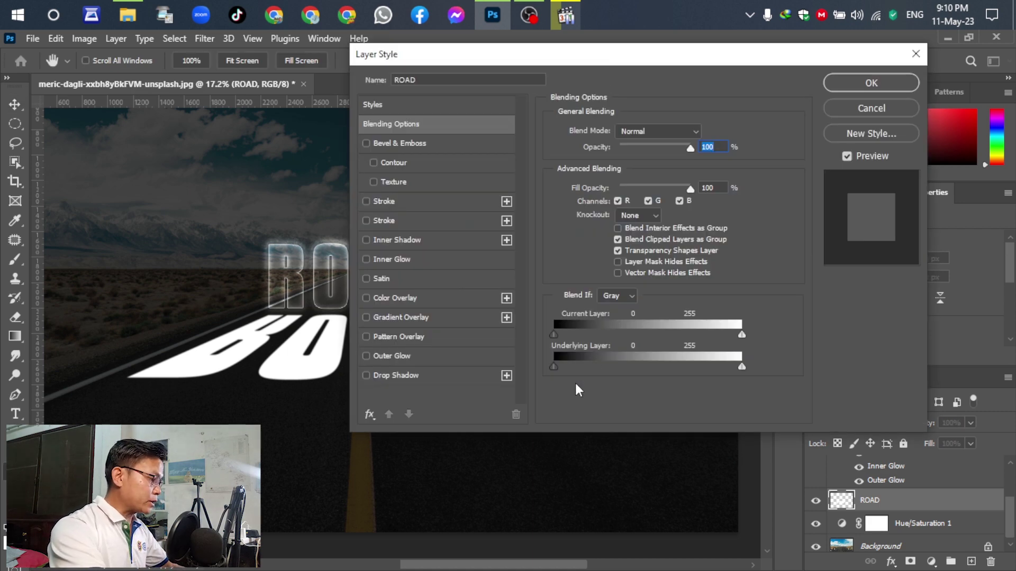
left_click_drag(554, 365, 596, 374)
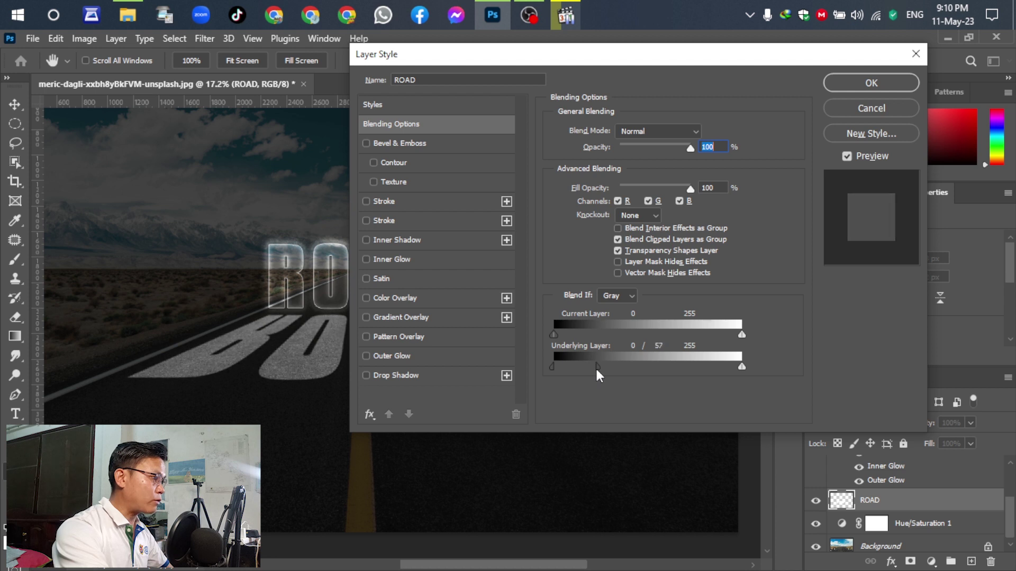
left_click_drag(596, 366, 599, 366)
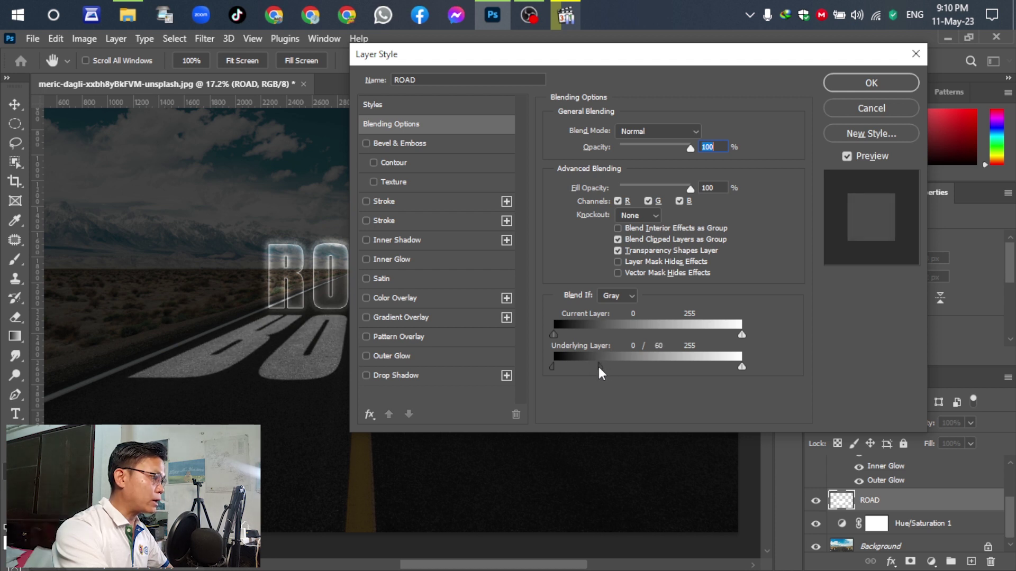
left_click(872, 85)
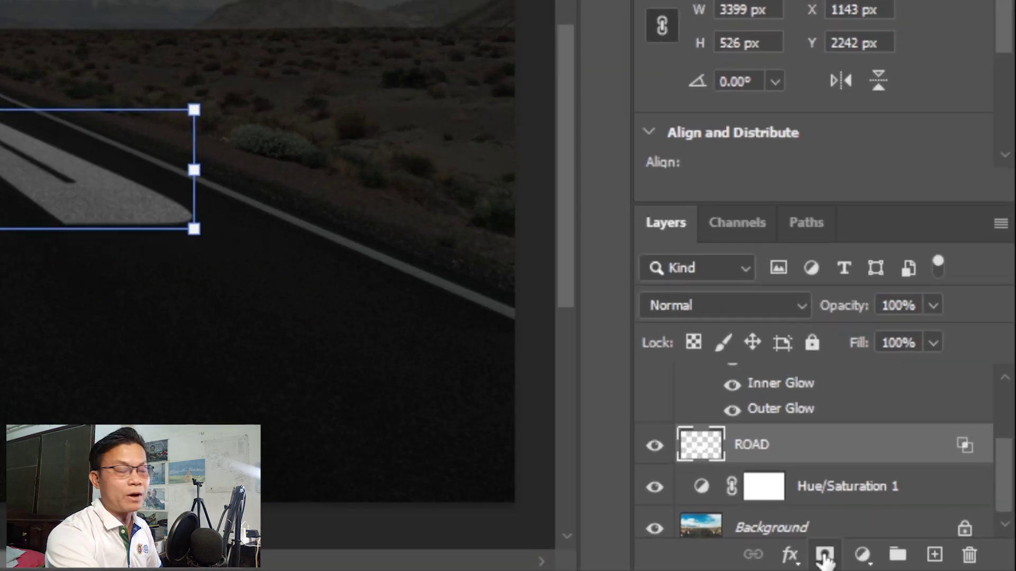
Add a layer mask to the flipped ROAD layer and activate the Gradient tool for it
left_click(824, 557)
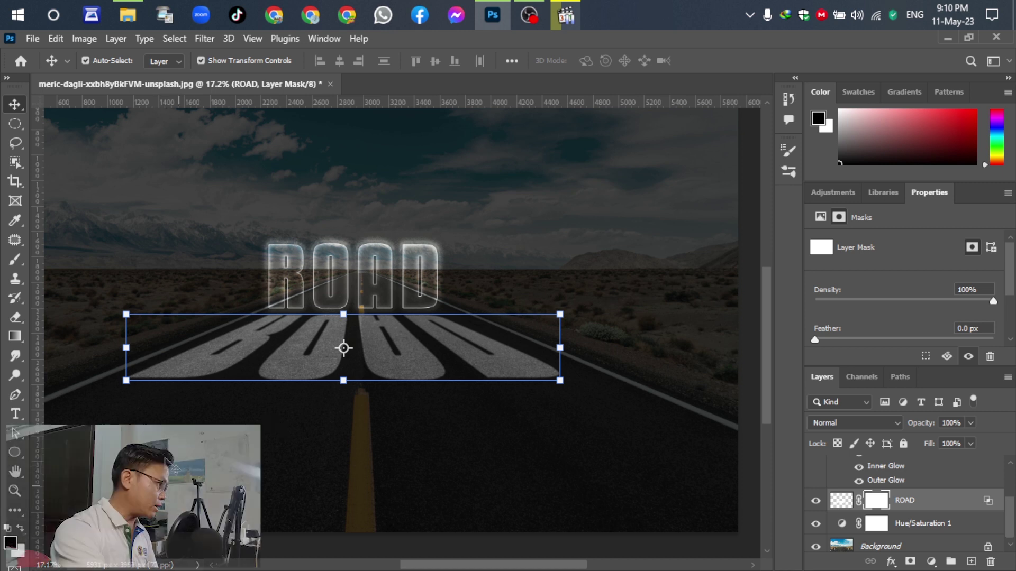
left_click(14, 336)
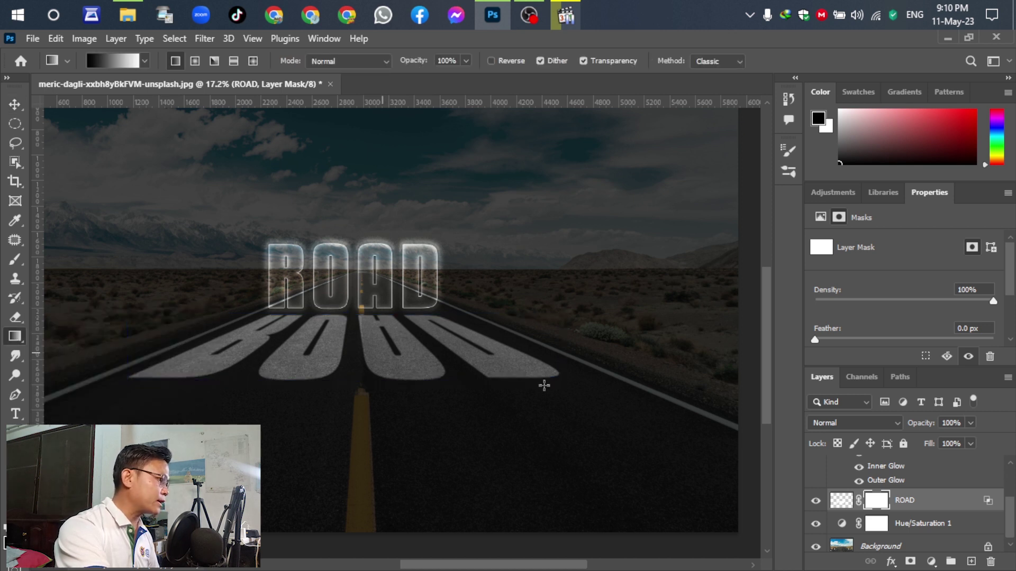